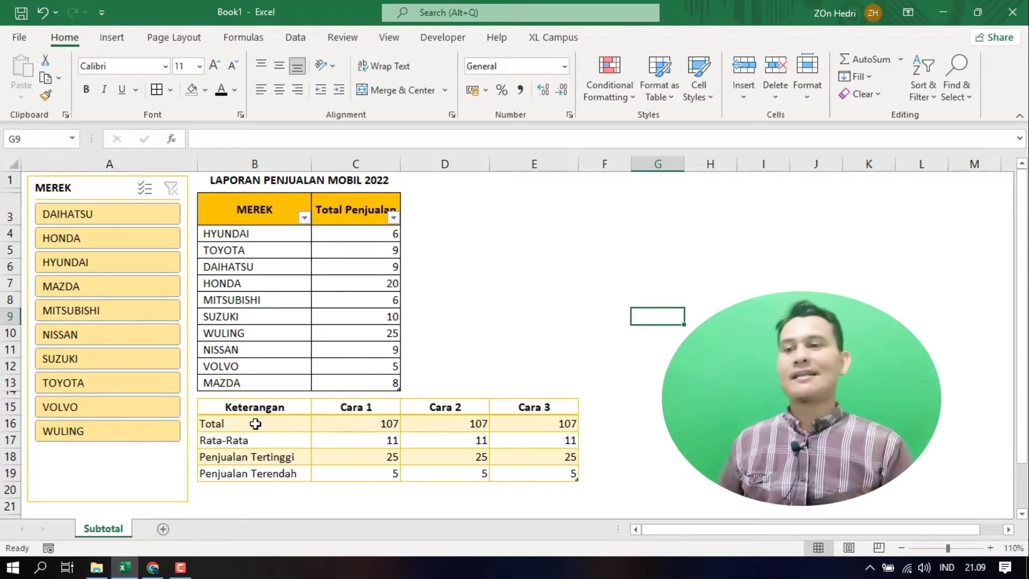
Step: Filter the sales table by DAIHATSU with the MEREK slicer, clear that filter, and exclude DAIHATSU instead
drag(256, 424, 251, 476)
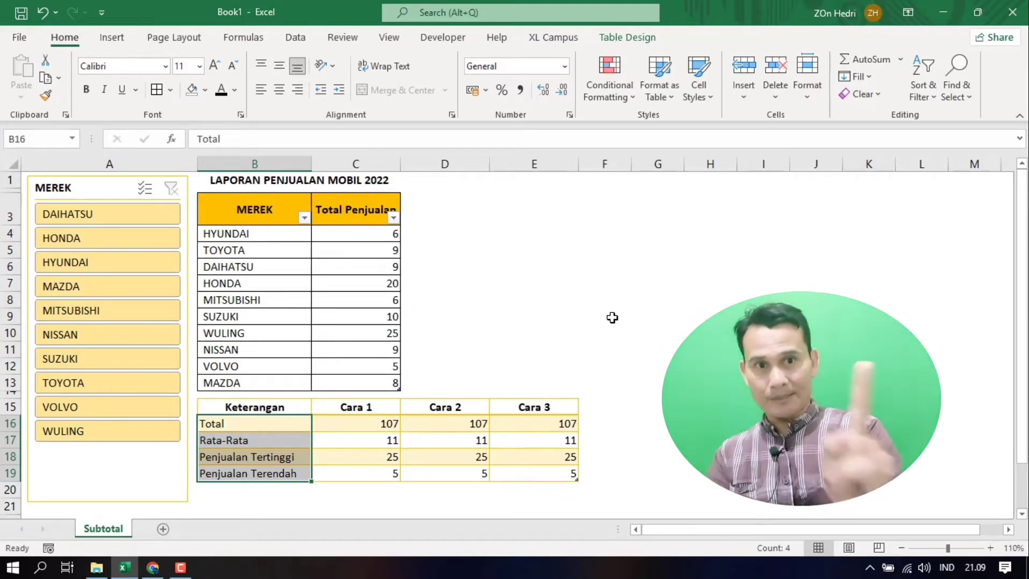
click(580, 300)
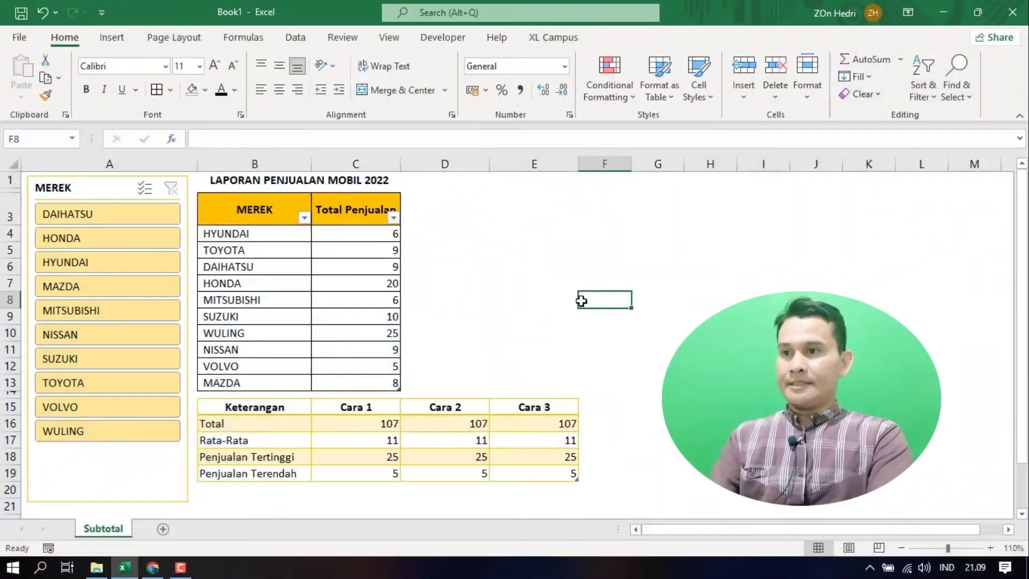
click(121, 216)
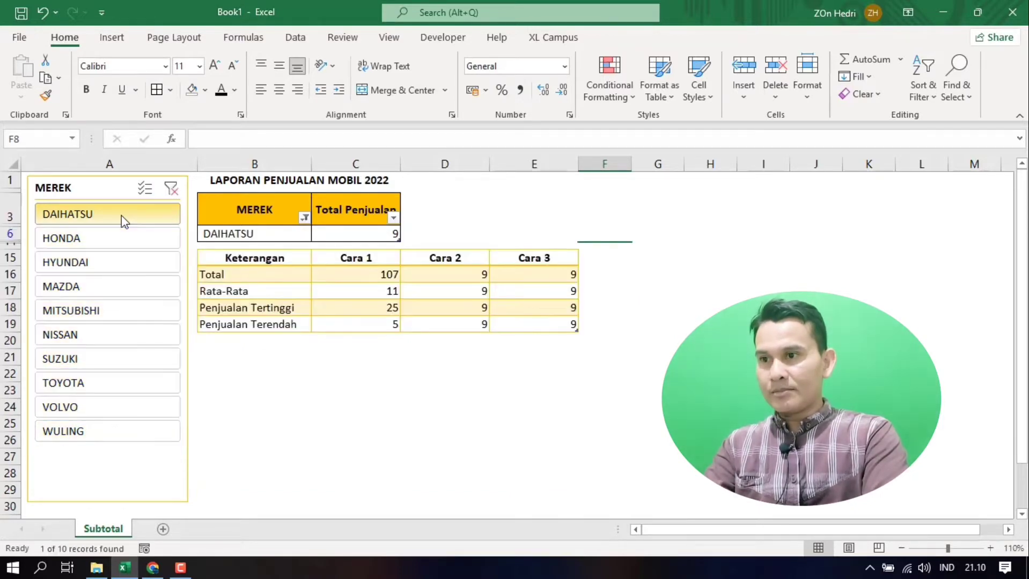
click(171, 191)
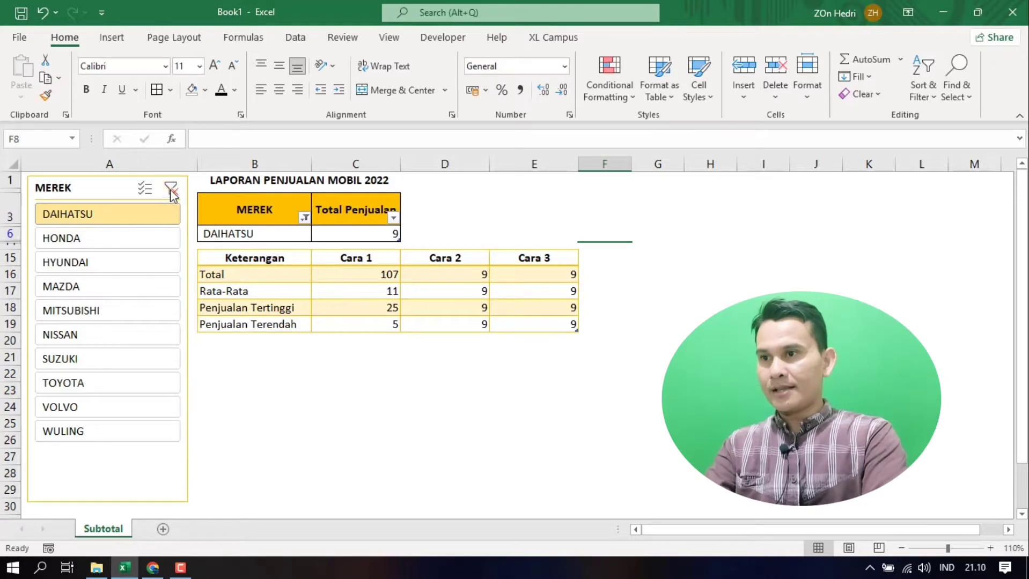
ctrl+click(126, 222)
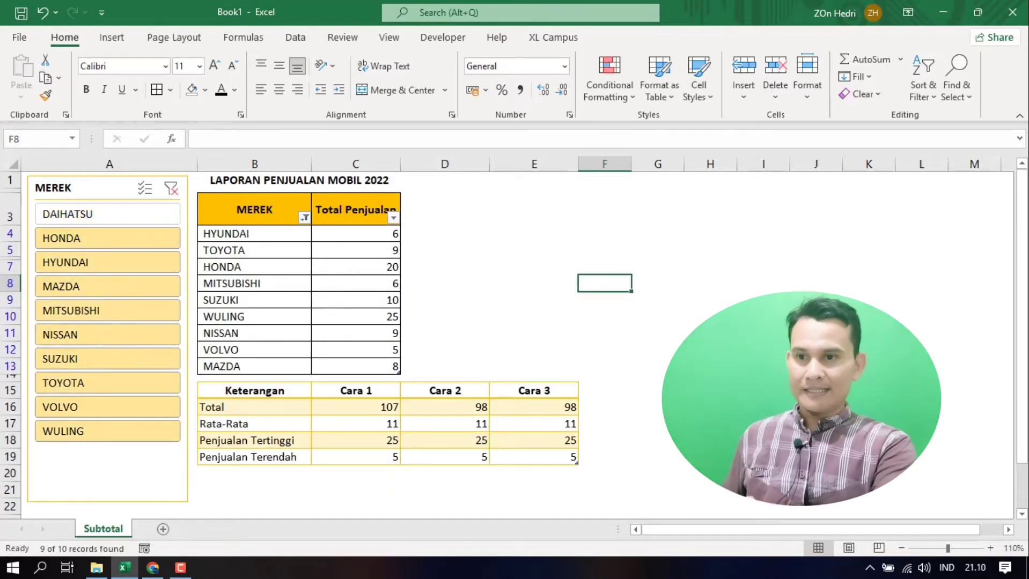
Step: Compare the Cara 1 results and the Total formulas of Cara 1, Cara 2 and Cara 3 in the summary table
drag(351, 407, 363, 455)
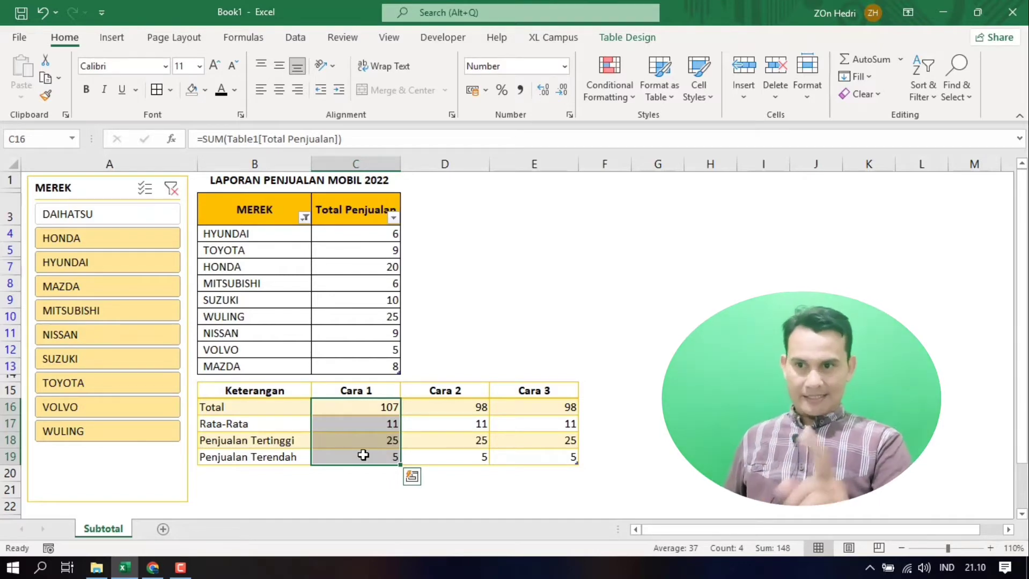
click(393, 407)
click(436, 406)
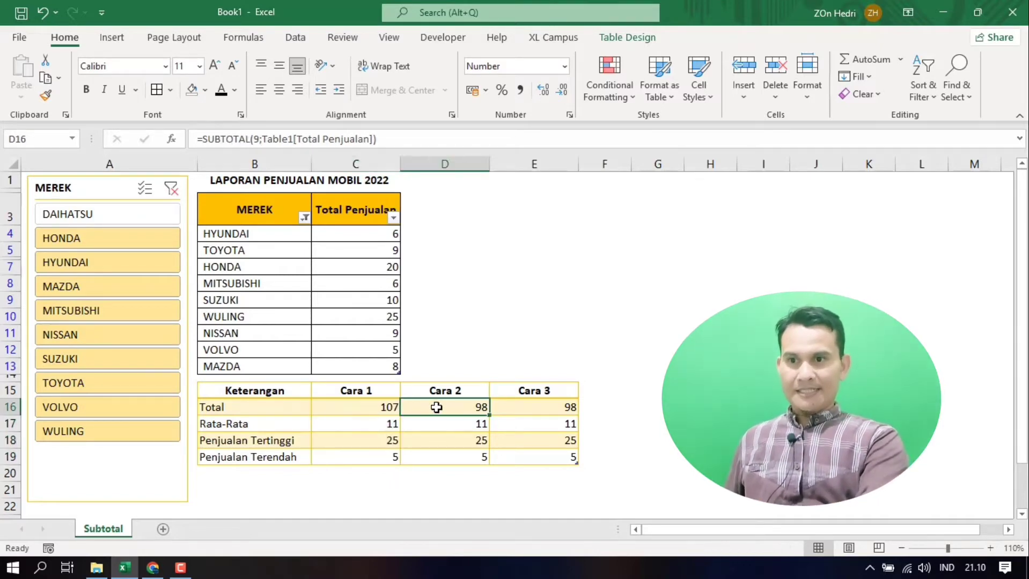
click(596, 415)
click(552, 405)
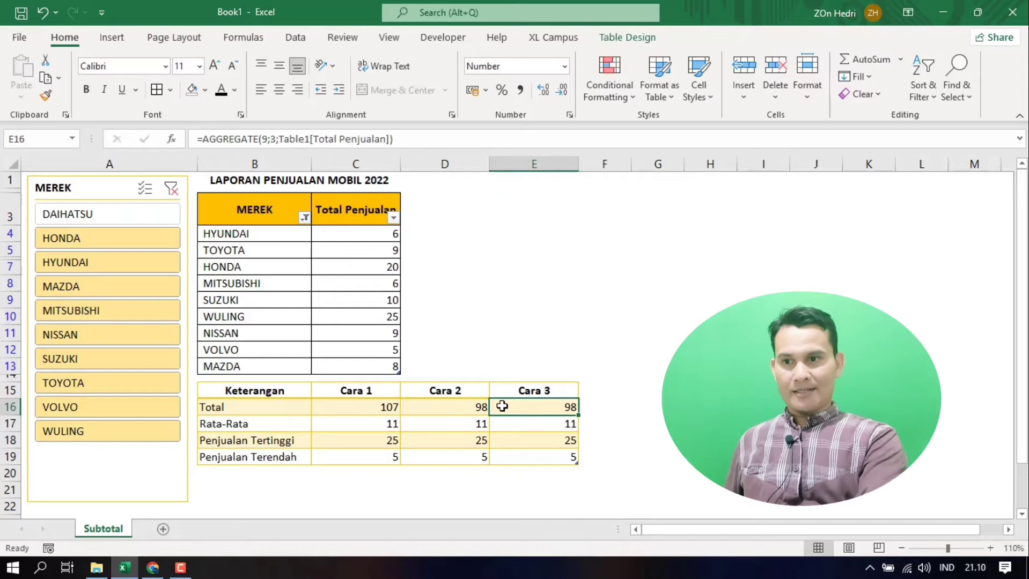
click(470, 408)
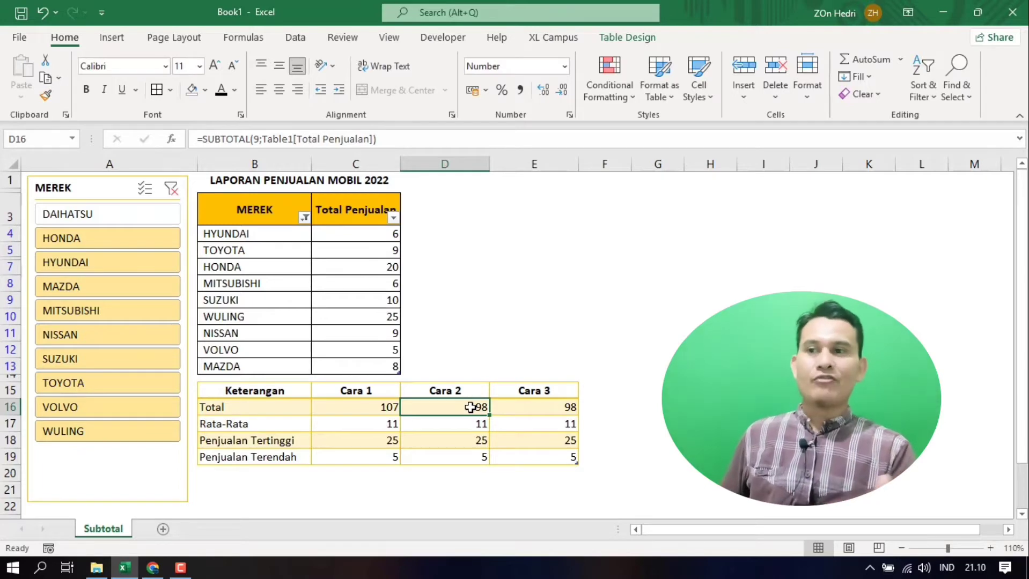
Step: Exclude WULING in the MEREK slicer and compare the Cara 1 results with those of Cara 2 and Cara 3
ctrl+click(106, 440)
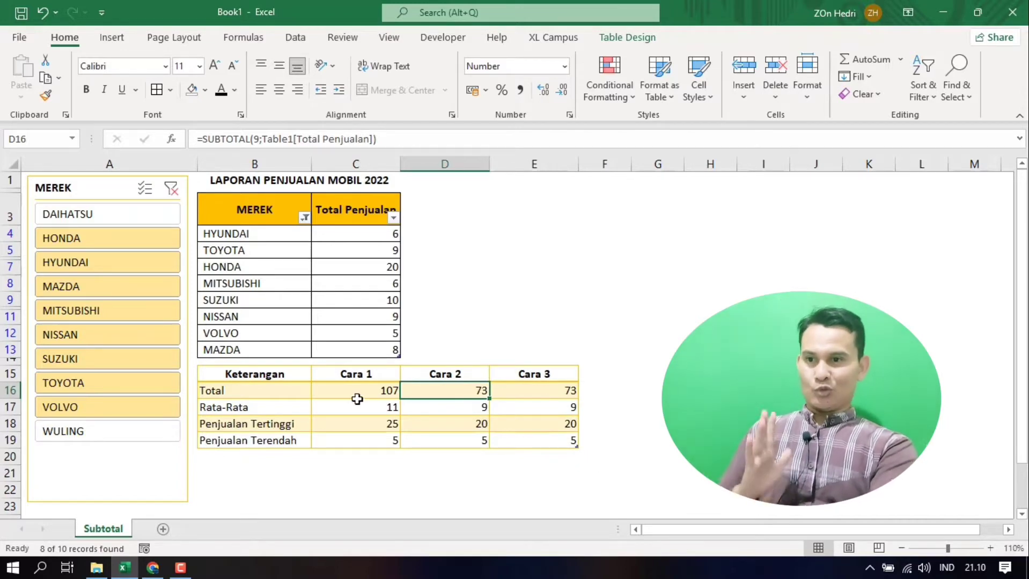
drag(348, 391, 350, 437)
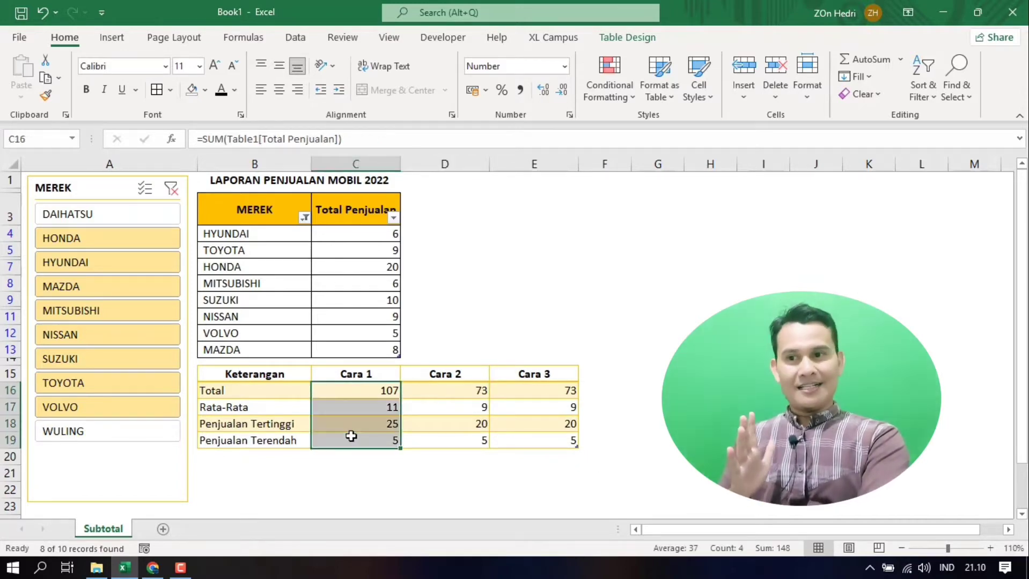
drag(448, 390, 537, 440)
click(463, 392)
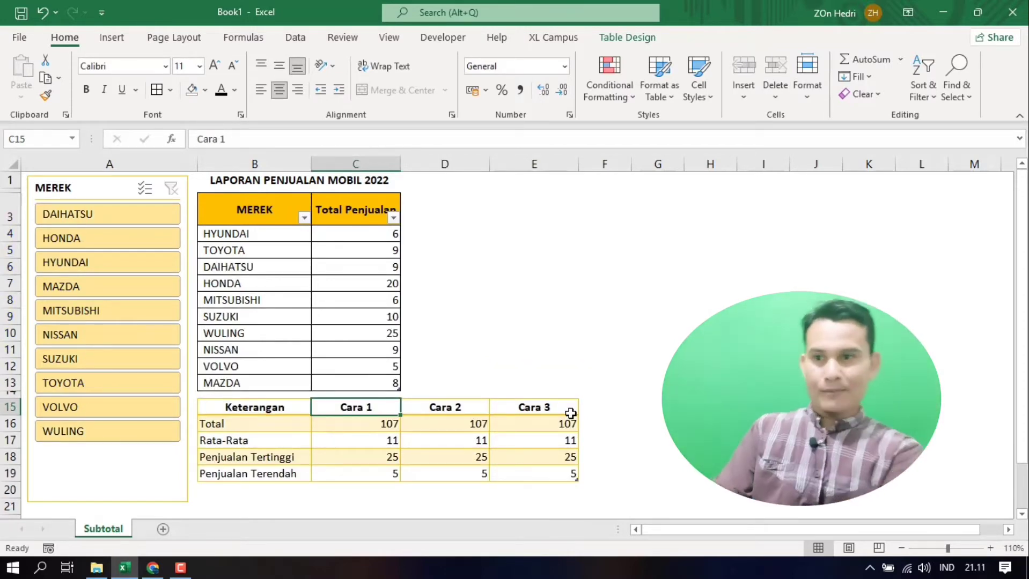
Step: Hide rows 4 and 5, which hold HYUNDAI and TOYOTA, in the sales table
click(467, 405)
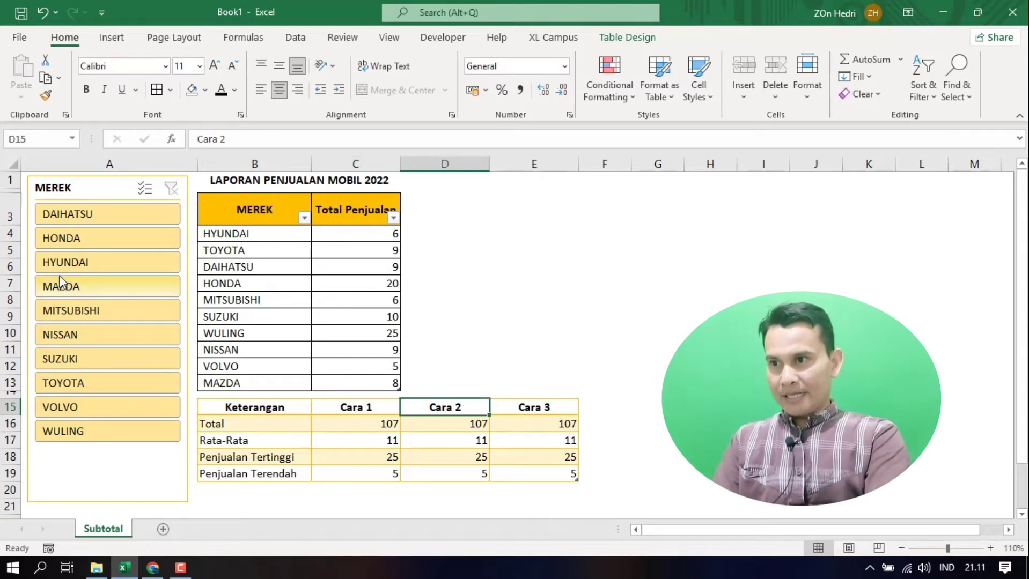
click(3, 237)
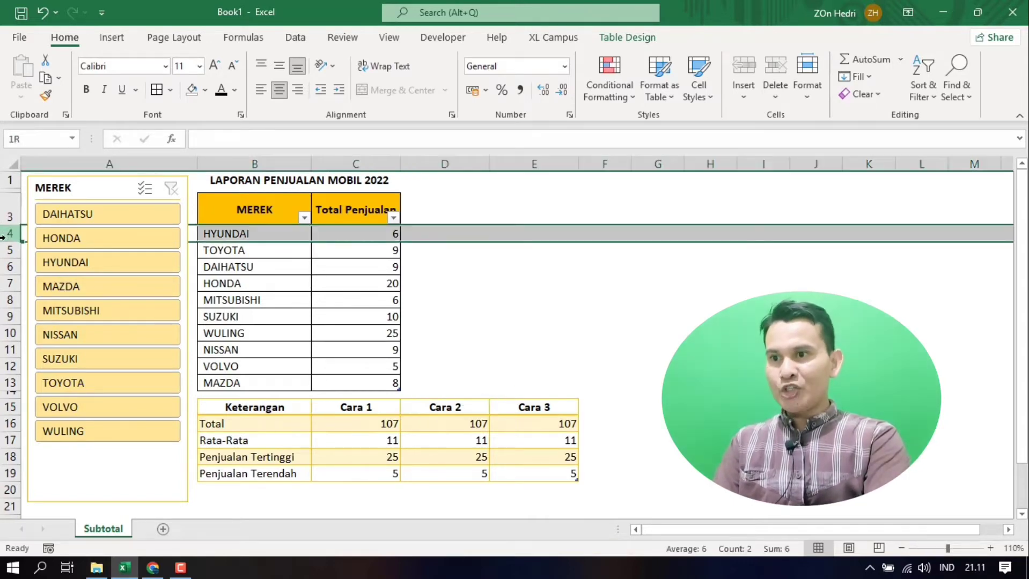
drag(3, 237, 7, 249)
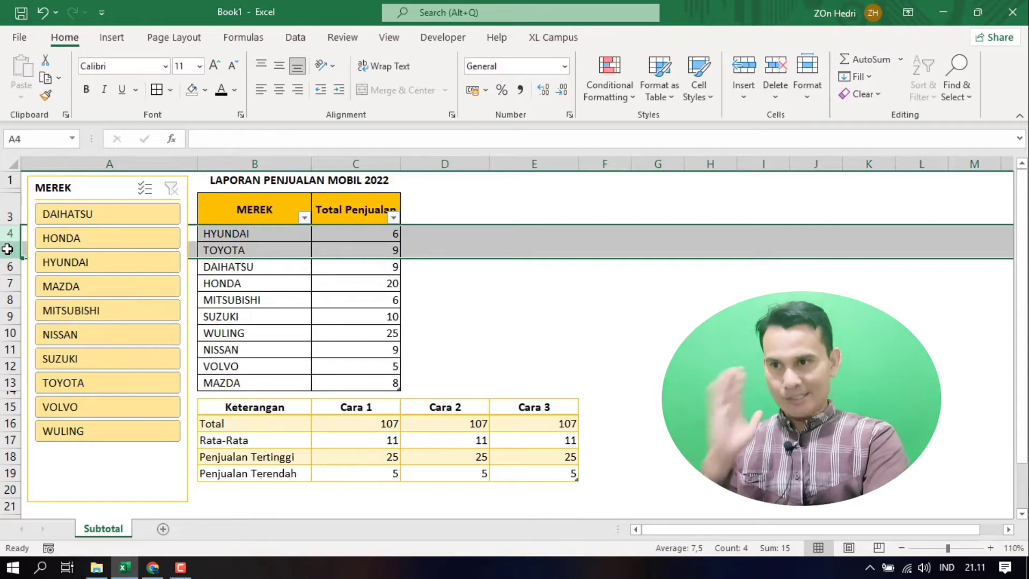
right_click(7, 250)
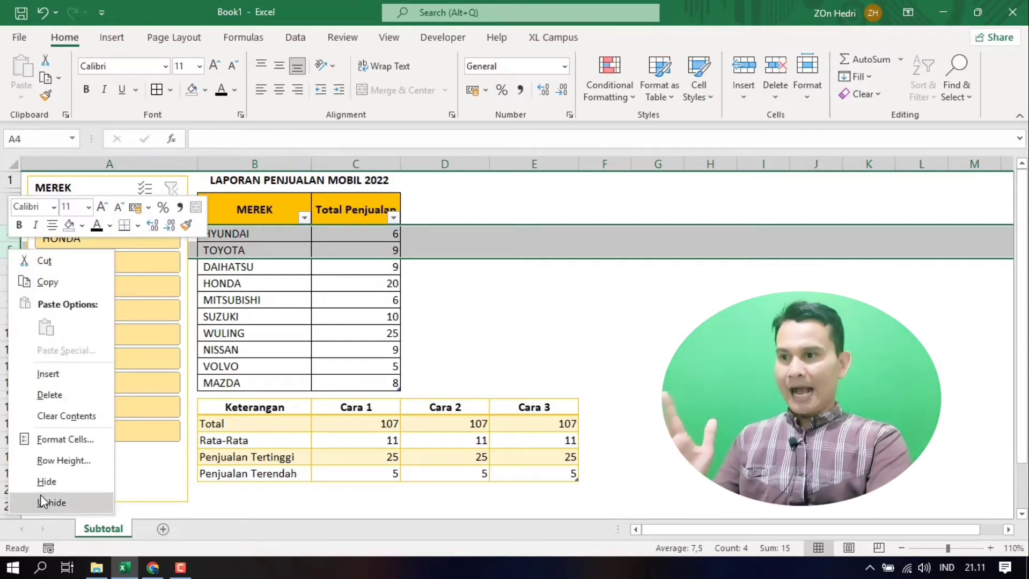
click(48, 481)
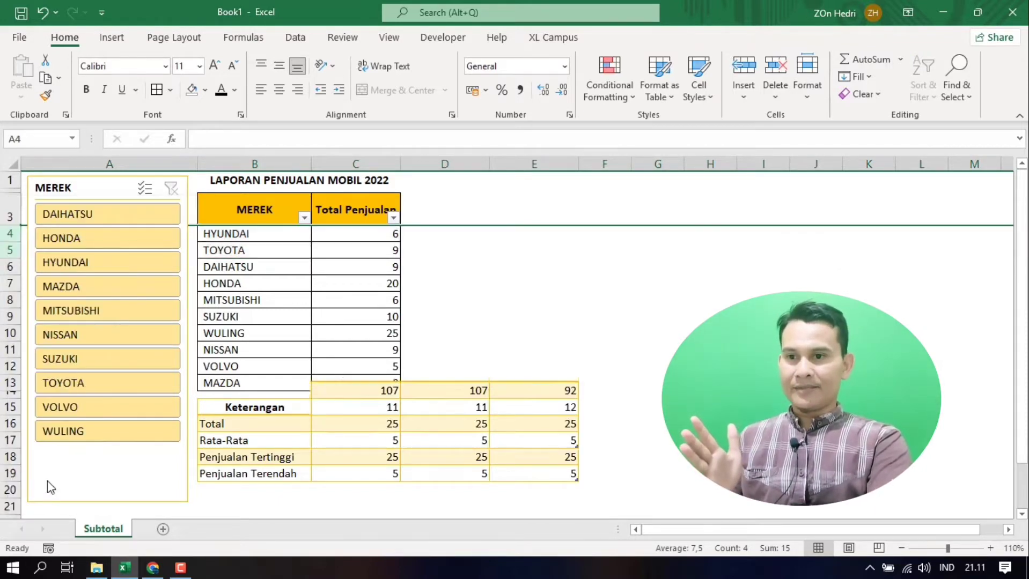
click(562, 477)
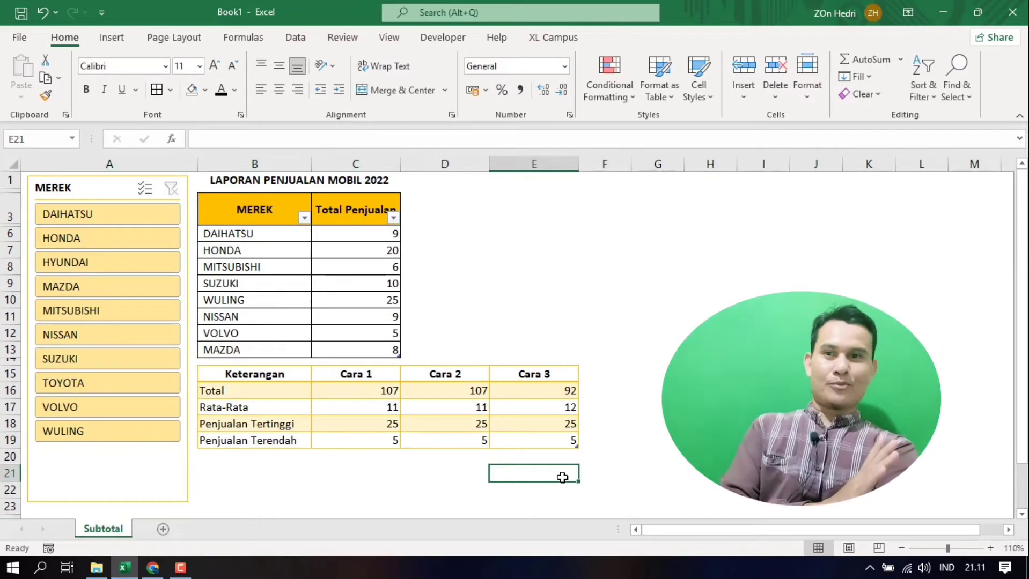
Step: Compare the Cara 2 results with the Cara 3 results in the summary table while the rows are hidden
click(472, 397)
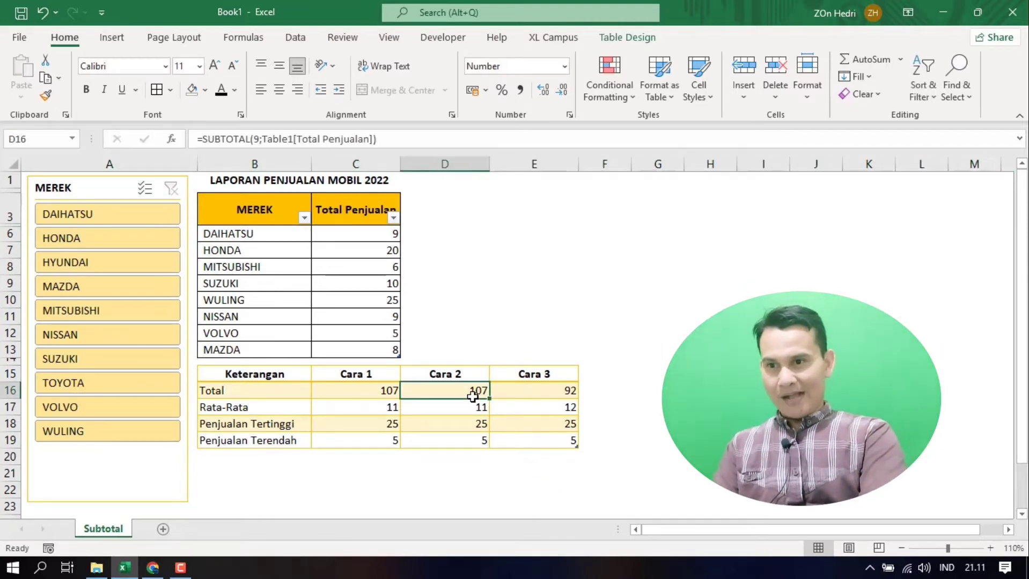
drag(472, 396, 471, 437)
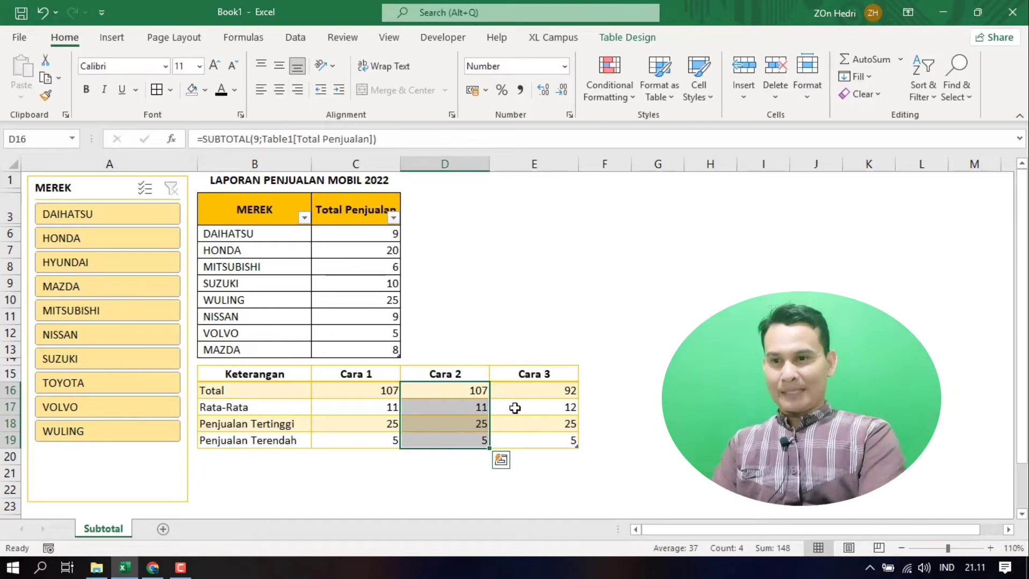
drag(531, 375, 535, 437)
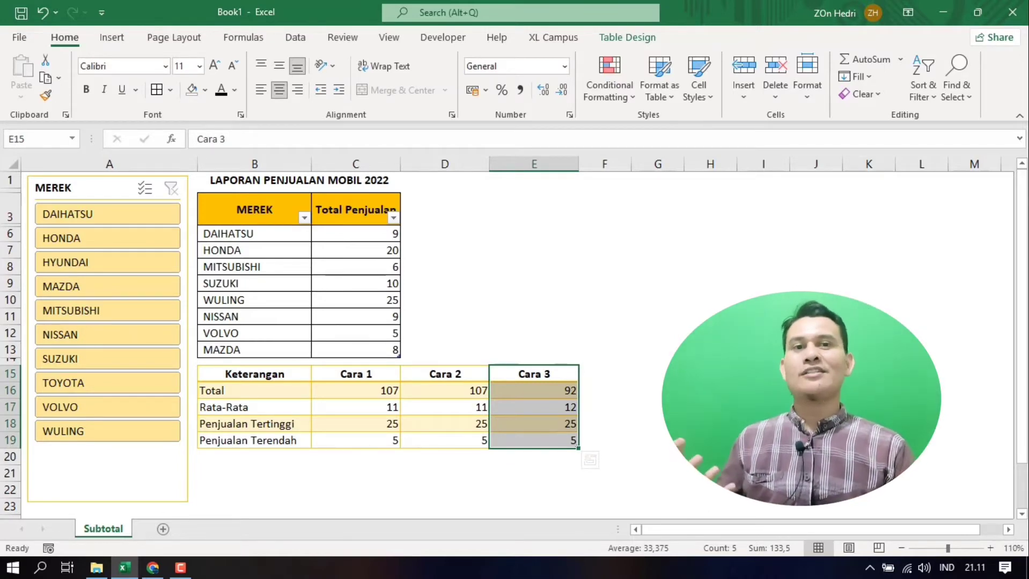
click(763, 407)
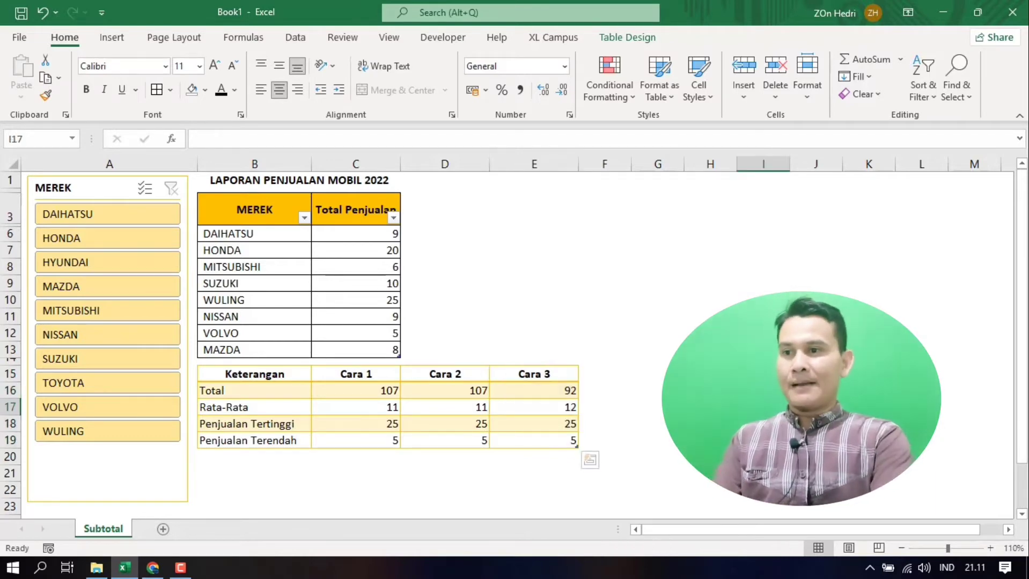
Step: Unhide rows 4 and 5 of the sales table
click(11, 218)
drag(11, 218, 9, 259)
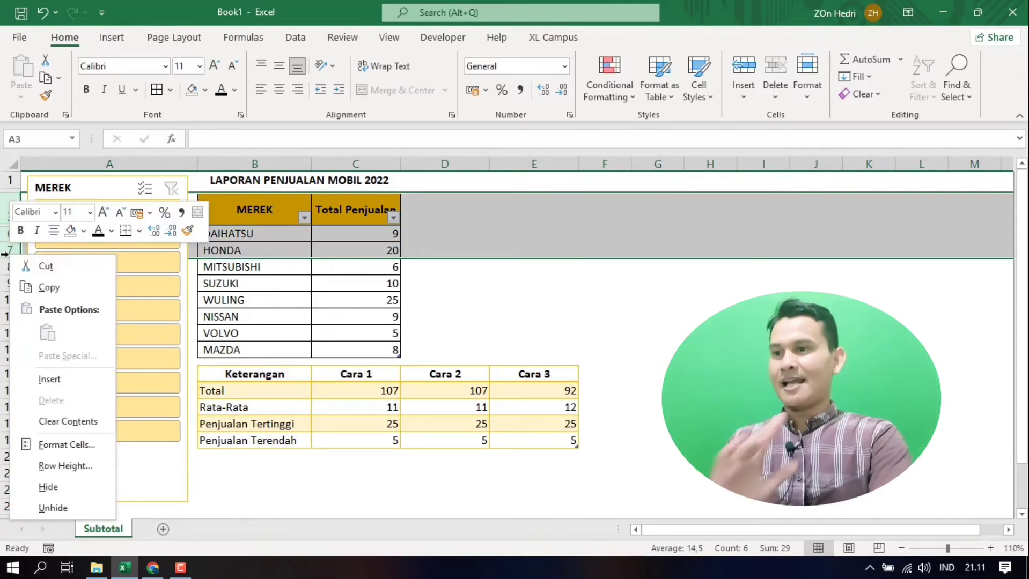
right_click(9, 257)
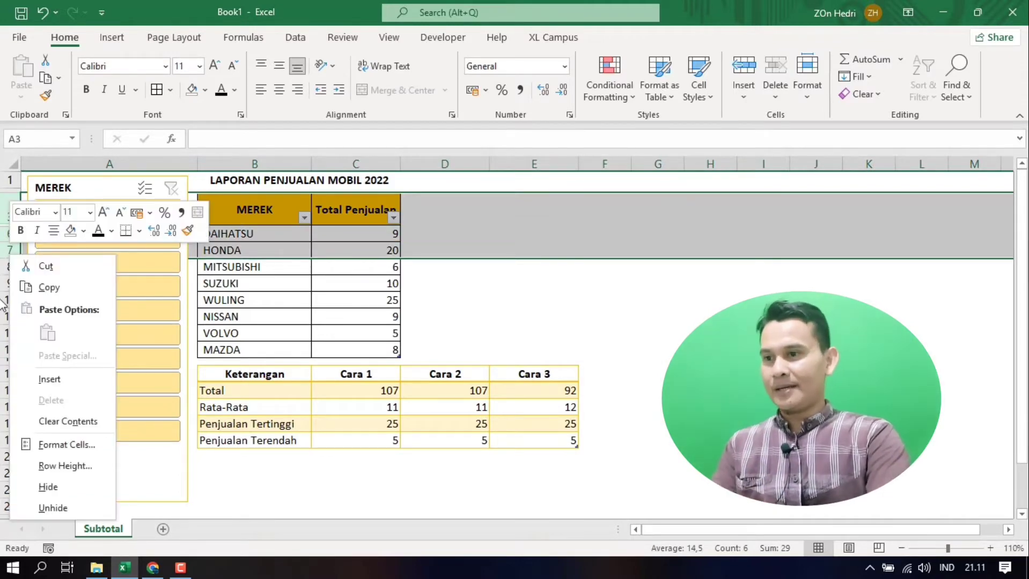
click(54, 506)
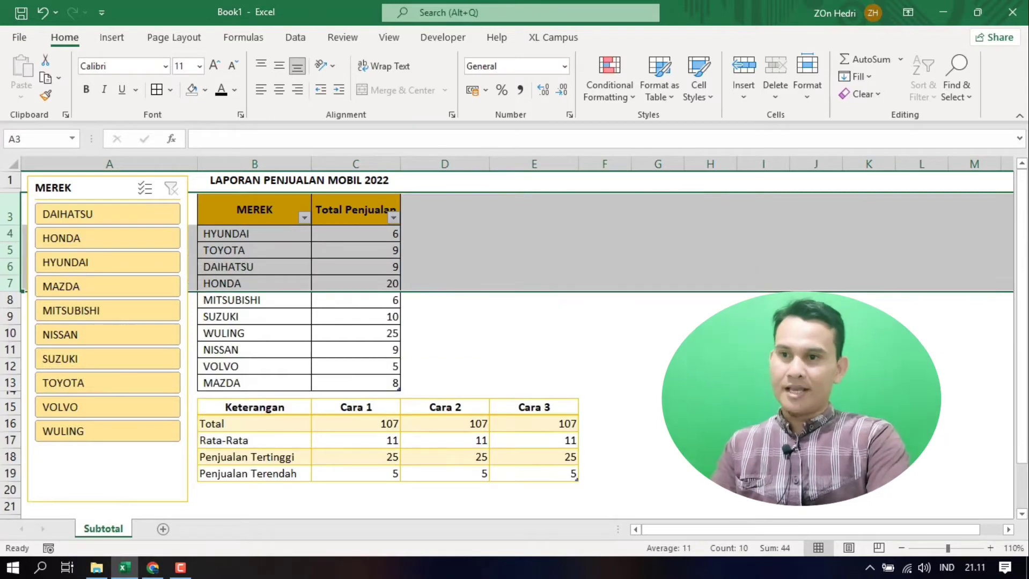
click(816, 383)
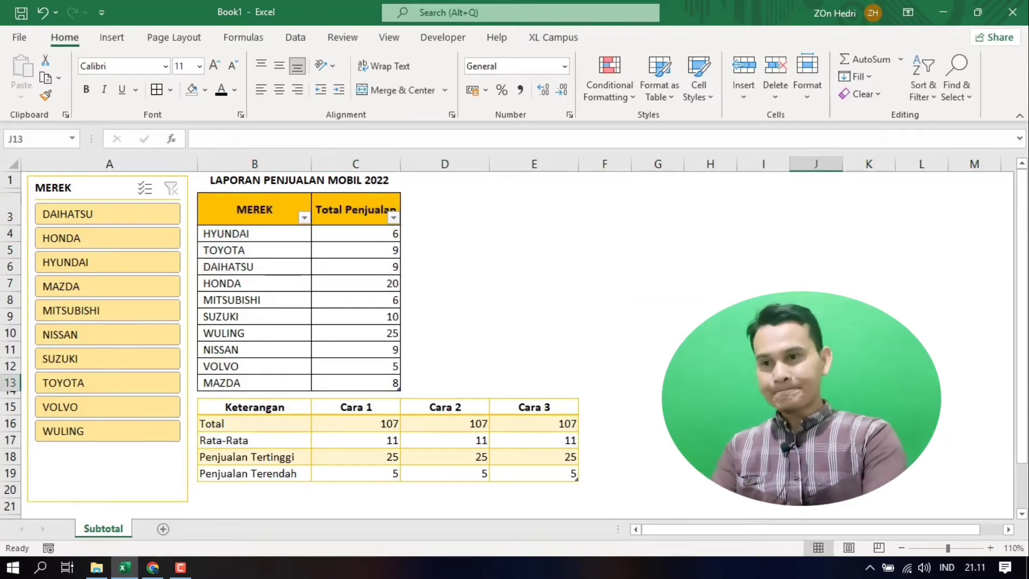
Step: Clear the four Cara 1 results in C16:C19 of the summary table
drag(382, 423, 377, 472)
key(Delete)
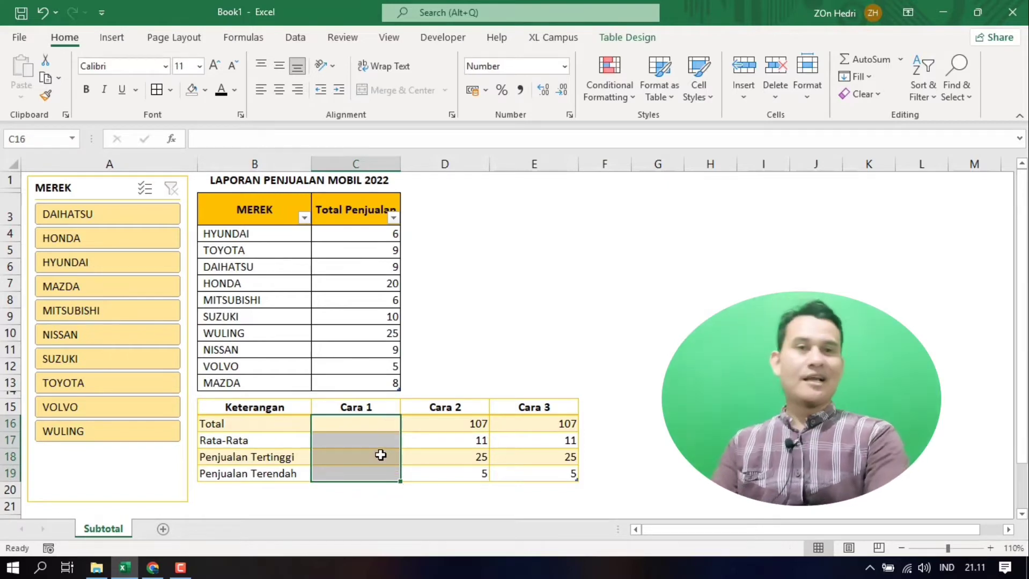
click(563, 411)
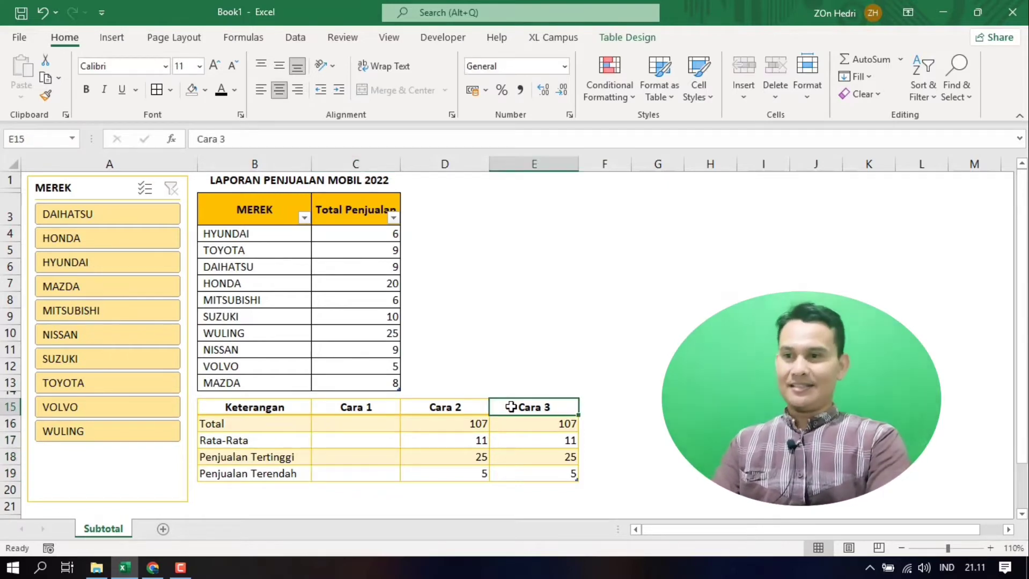
Step: Enter a SUM formula over the Total Penjualan values C4:C13 in the Total cell of Cara 1 (C16)
click(365, 427)
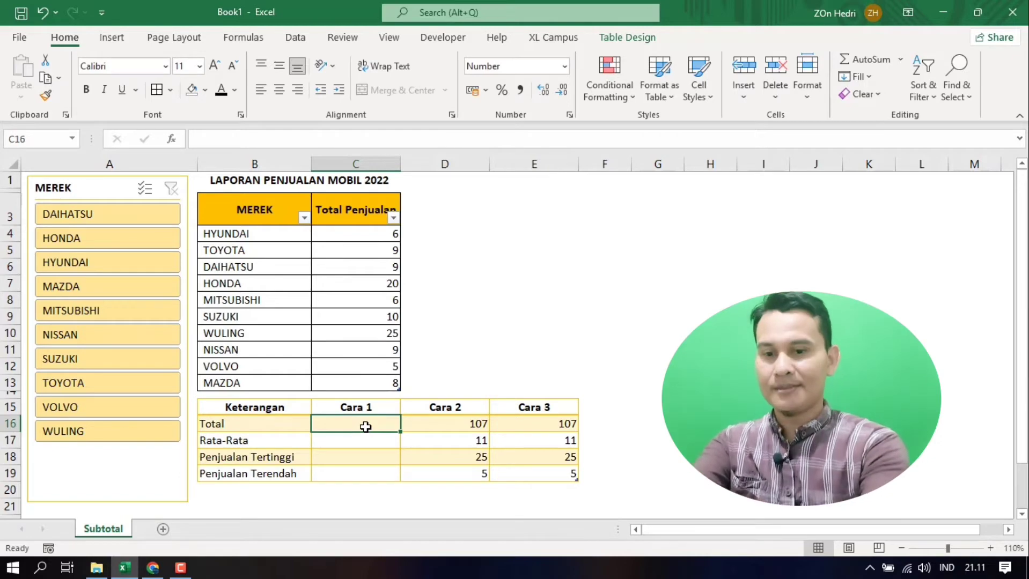
text(=)
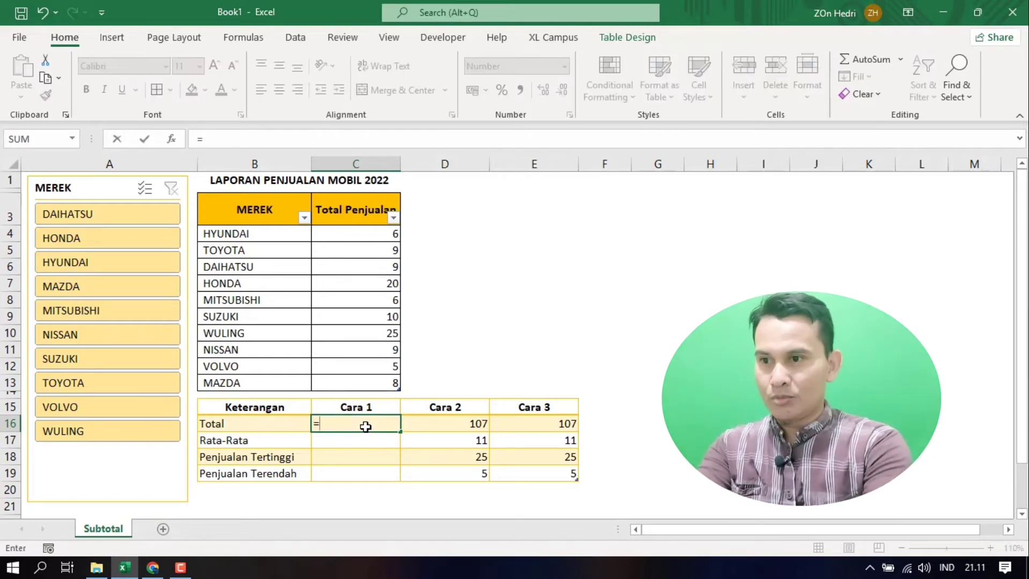
text(sum()
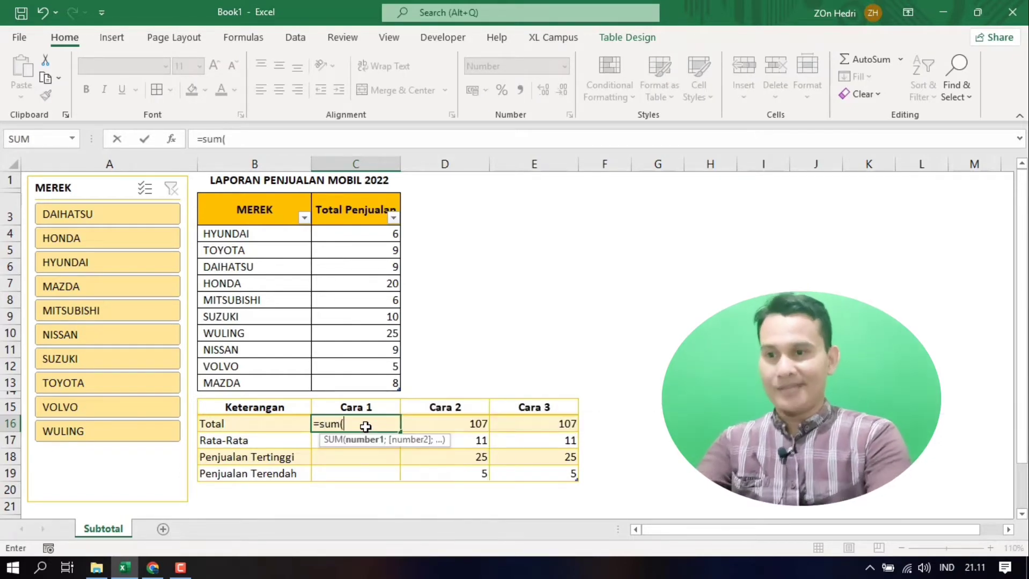
drag(351, 234, 356, 381)
key(Return)
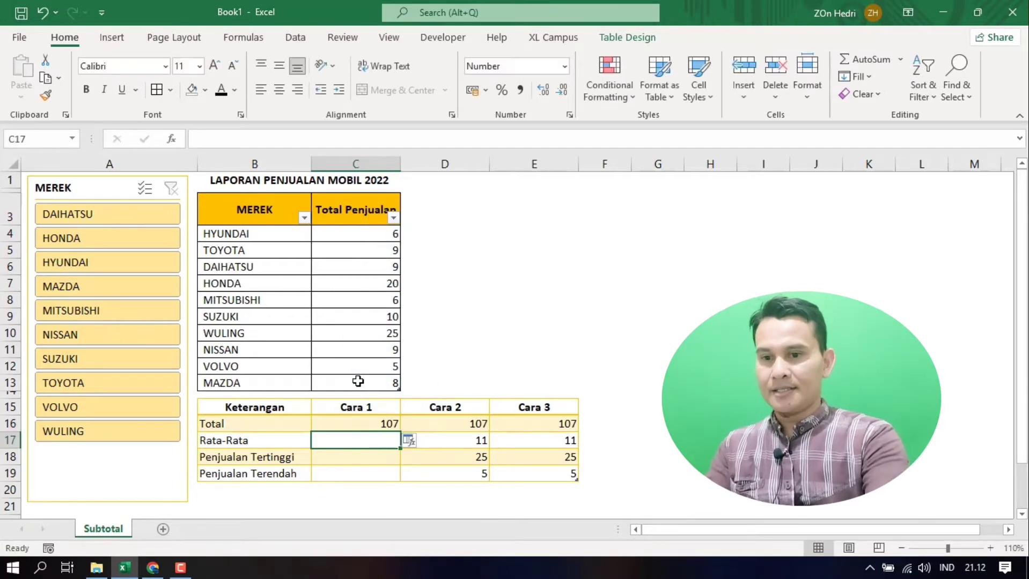
Step: Enter an AVERAGE formula over the Total Penjualan values C4:C13 in the Rata-Rata cell of Cara 1 (C17)
text(=av)
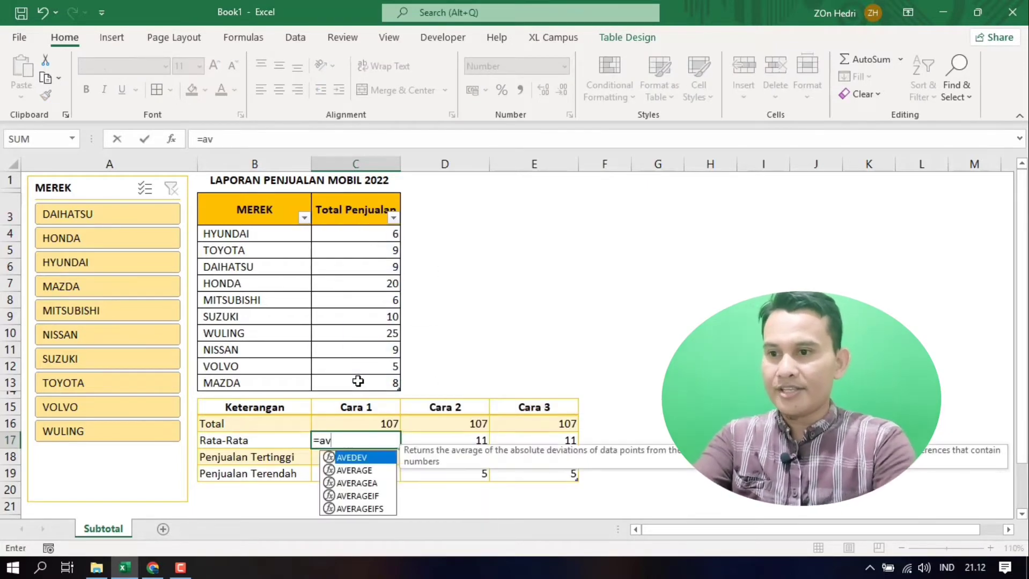
double_click(358, 470)
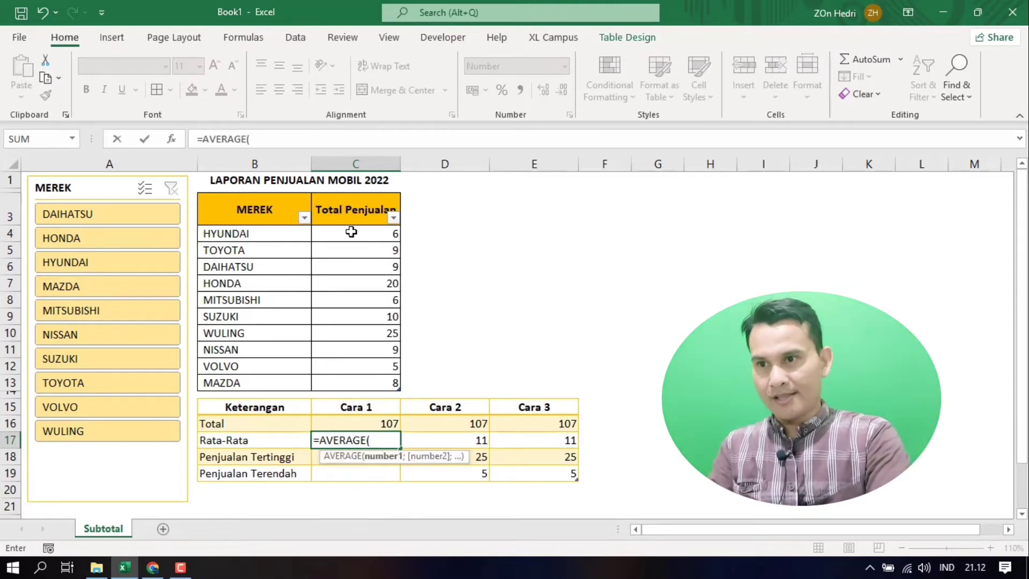
drag(354, 234, 356, 382)
key(Return)
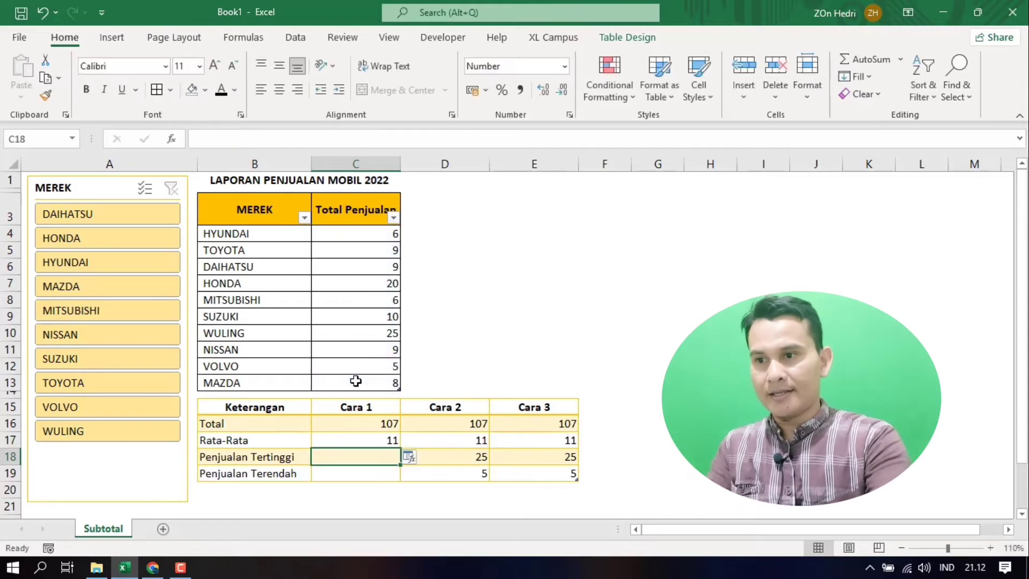
Step: Enter a MAX formula over the Total Penjualan values C4:C13 in the Penjualan Tertinggi cell of Cara 1 (C18)
text(=max)
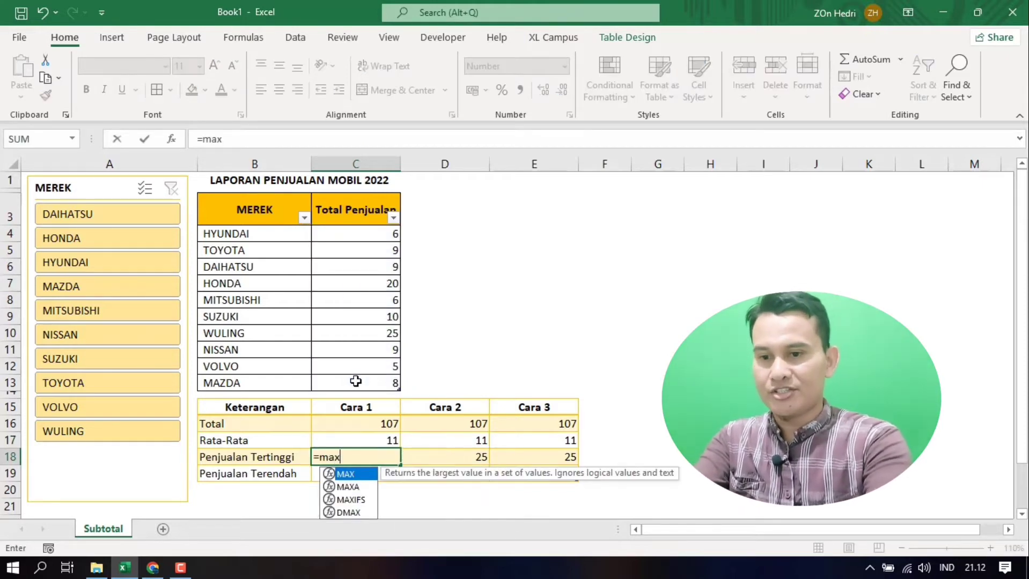
text(()
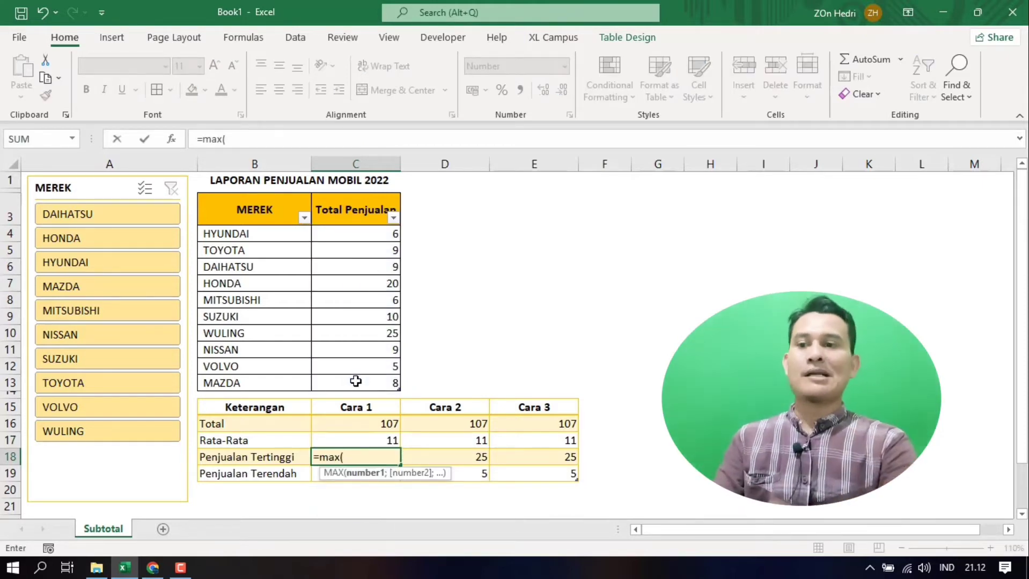
drag(354, 237, 347, 380)
key(Return)
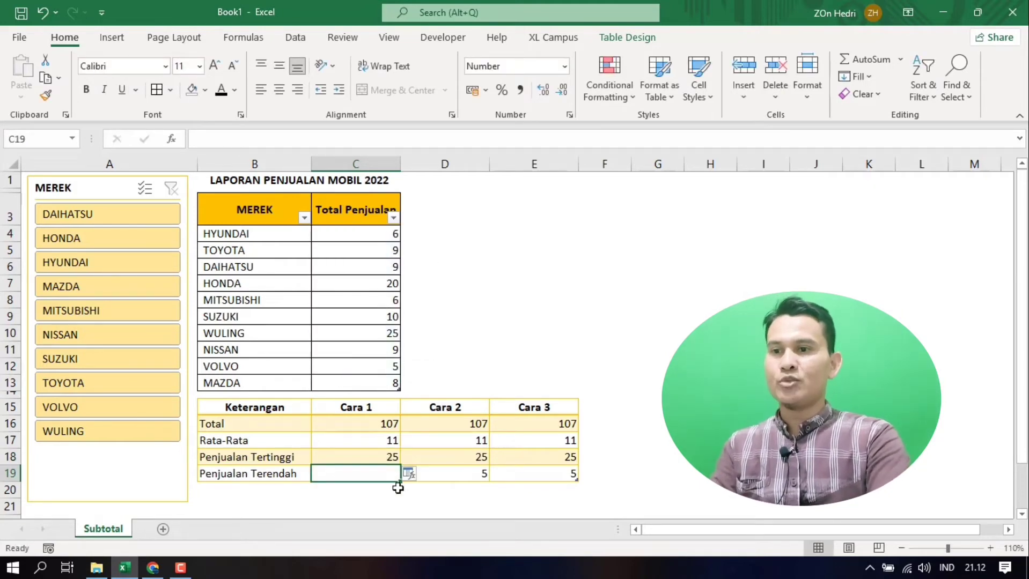
Step: Enter a MIN formula over the Total Penjualan values C4:C13 in the Penjualan Terendah cell of Cara 1 (C19)
text(=)
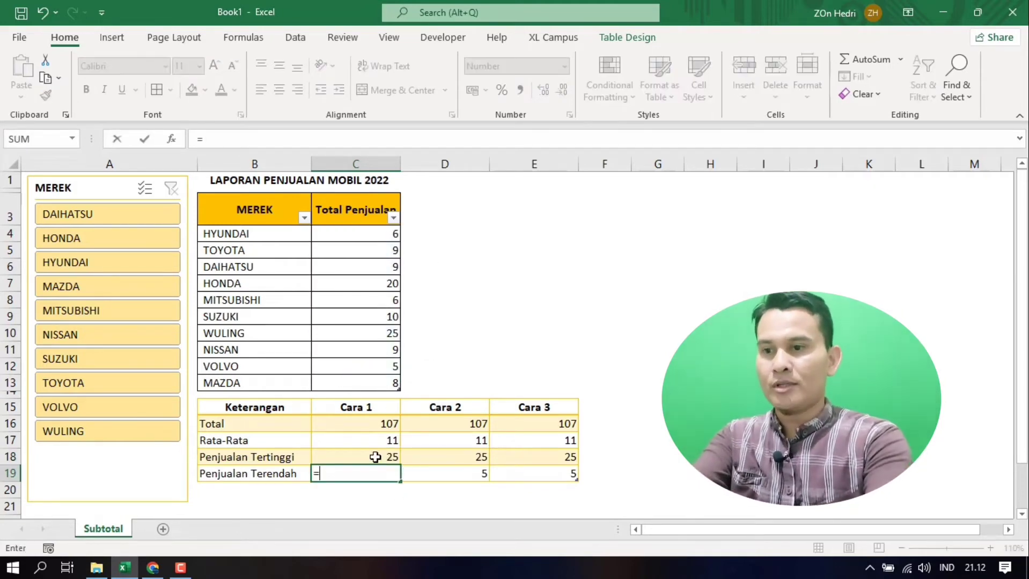
text(min()
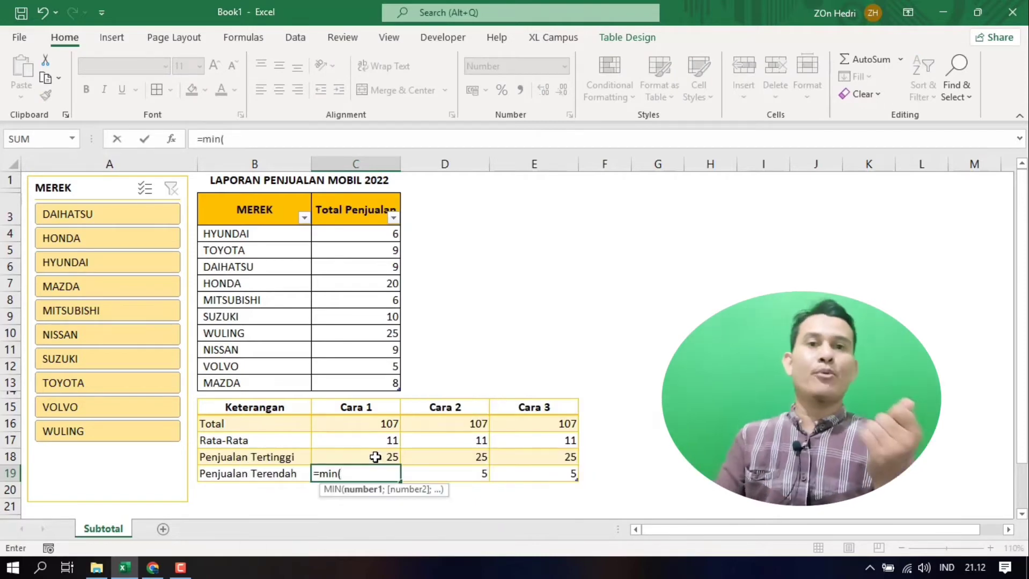
drag(375, 235, 371, 379)
key(Return)
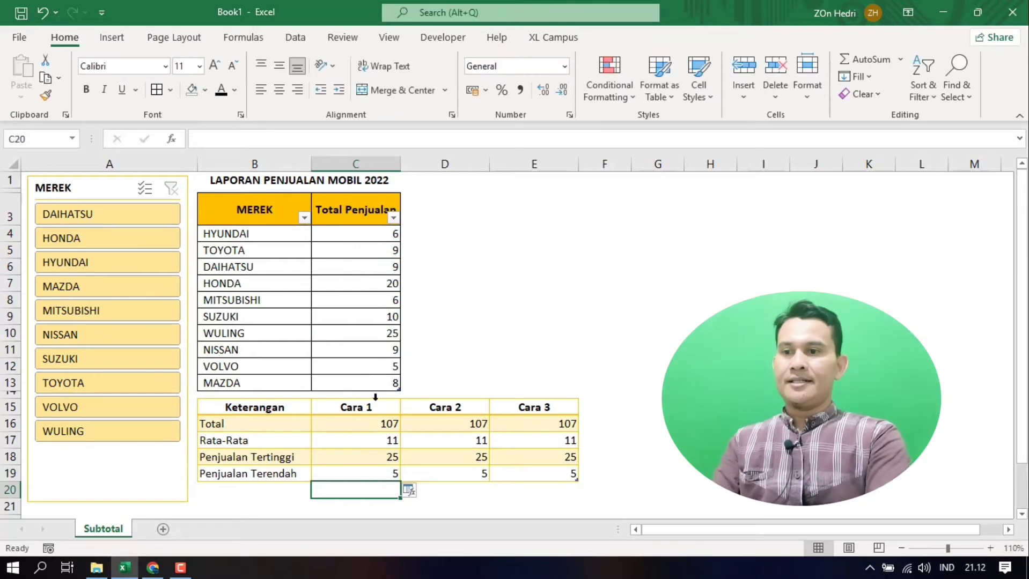
drag(365, 422, 360, 474)
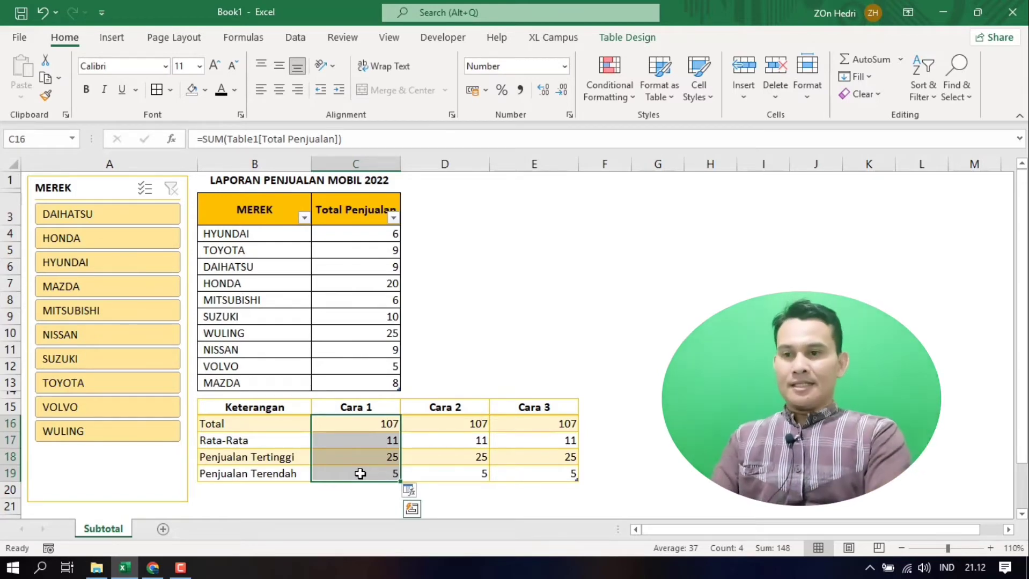
Step: Clear the four Cara 2 results in D16:D19 of the summary table
click(869, 424)
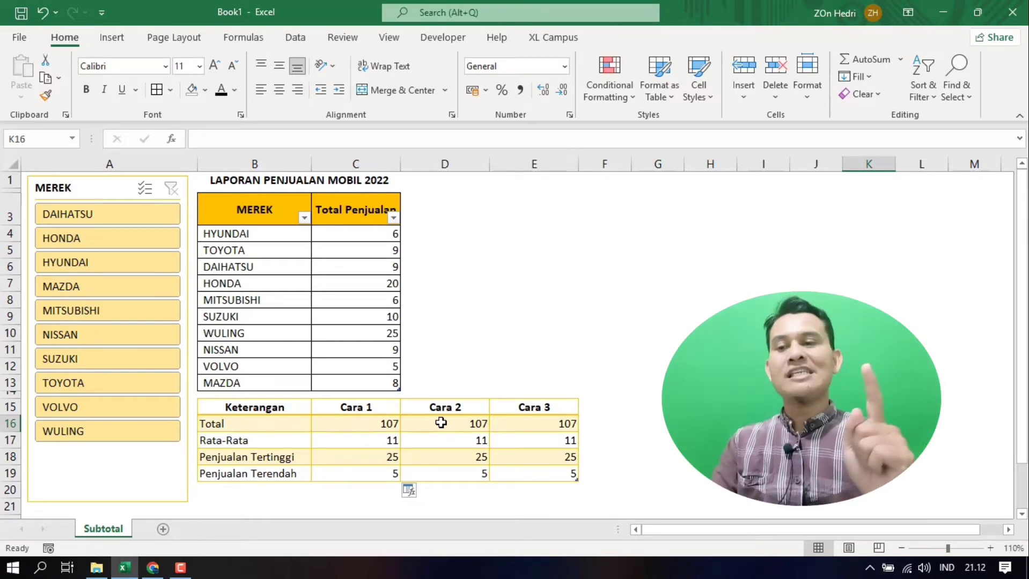
drag(441, 423, 441, 472)
key(Delete)
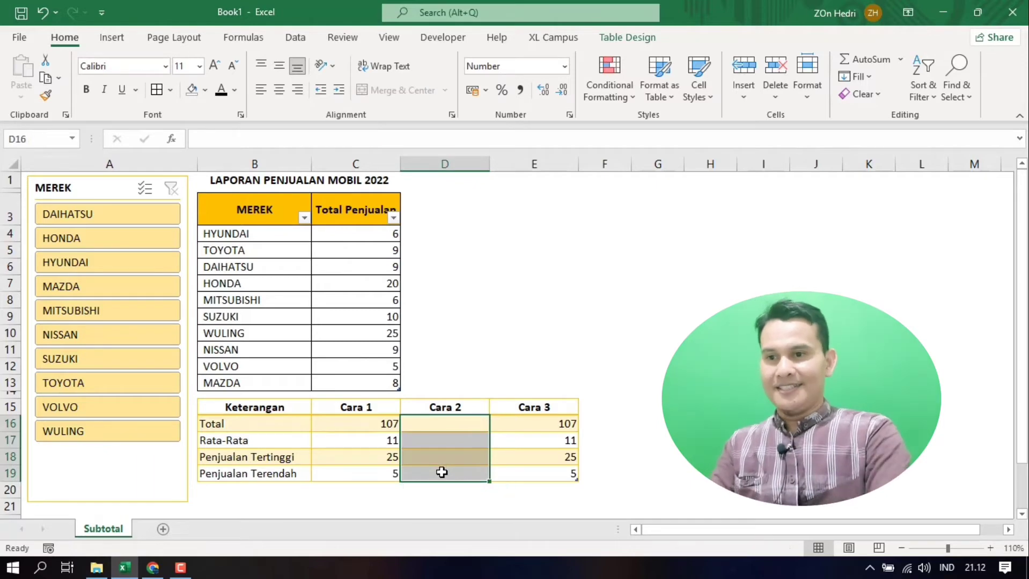
Step: Enter a SUBTOTAL formula with function 9 (SUM) over C4:C13 in the Total cell of Cara 2 (D16)
click(447, 420)
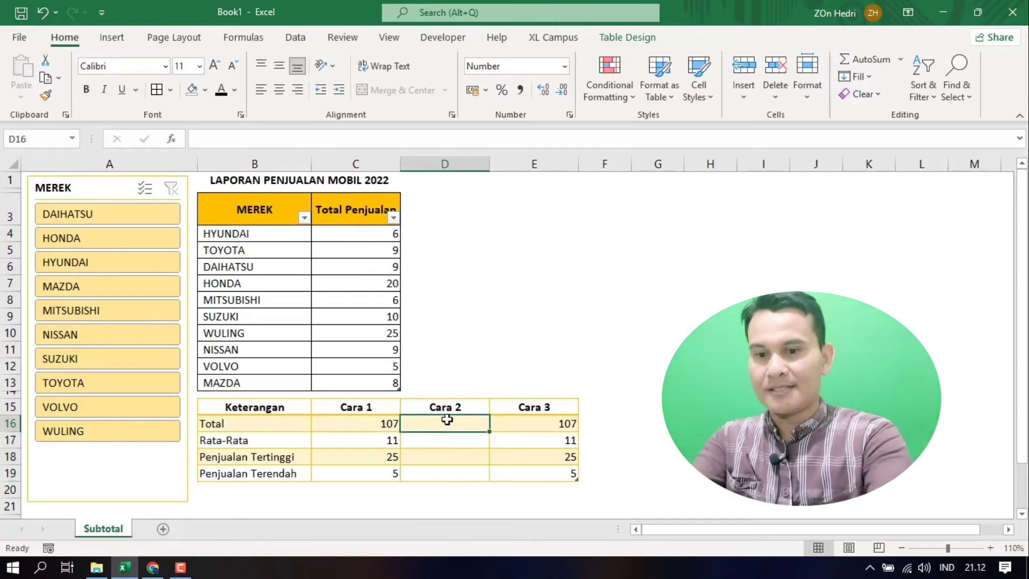
text(=subtota)
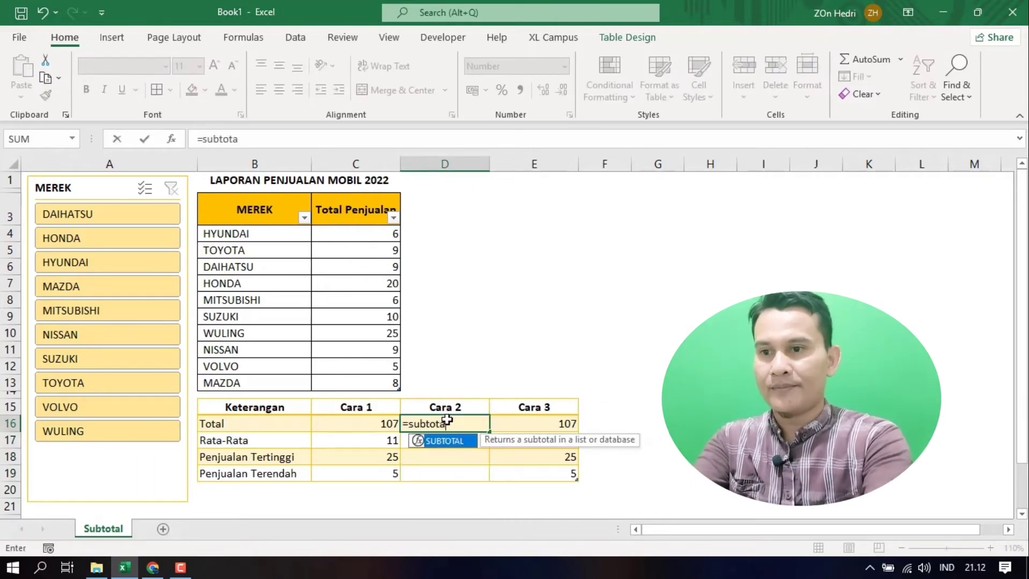
text(l()
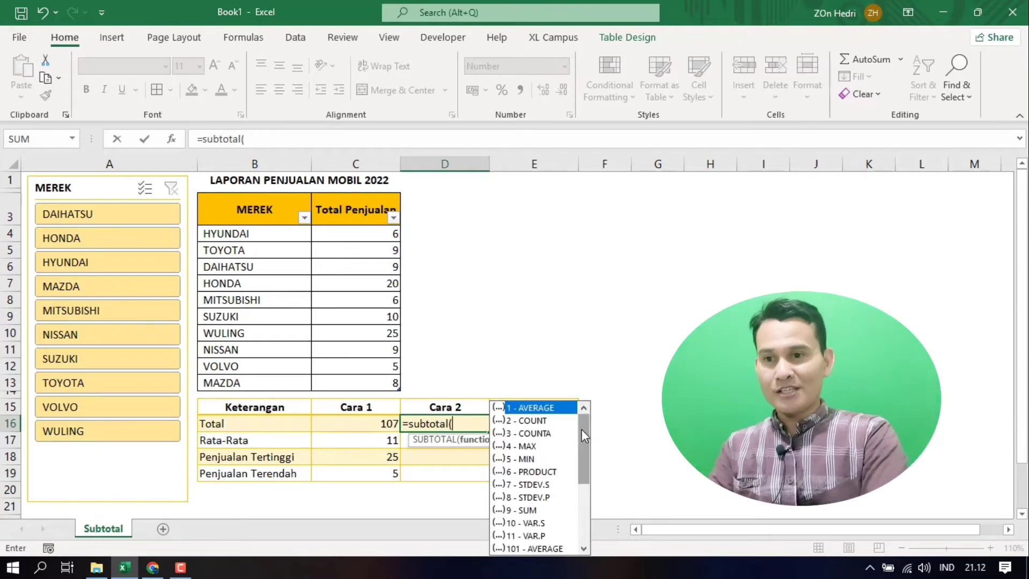
mouse_move(581, 430)
mouse_down()
mouse_move(578, 515)
mouse_move(581, 418)
mouse_up()
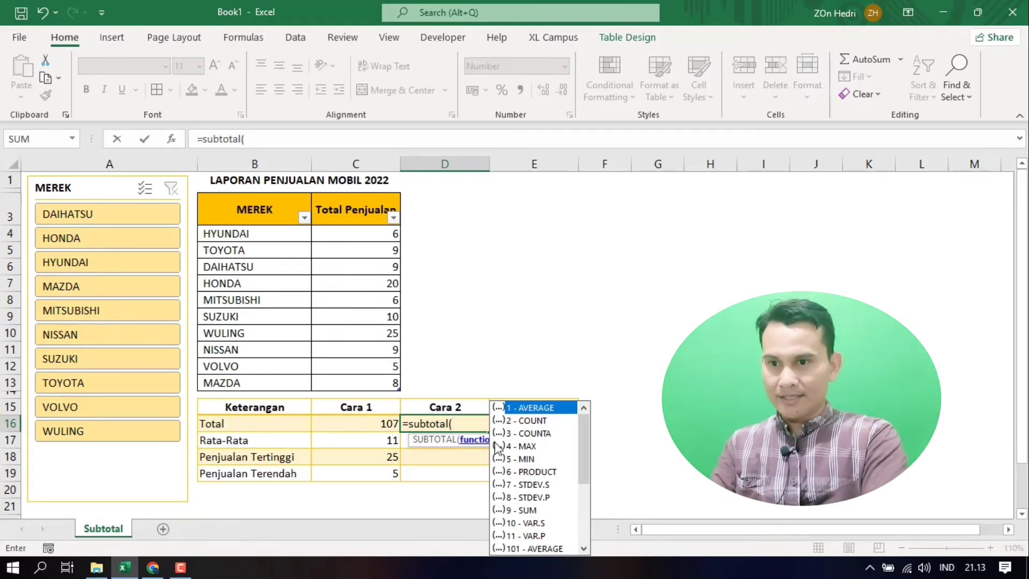
double_click(533, 511)
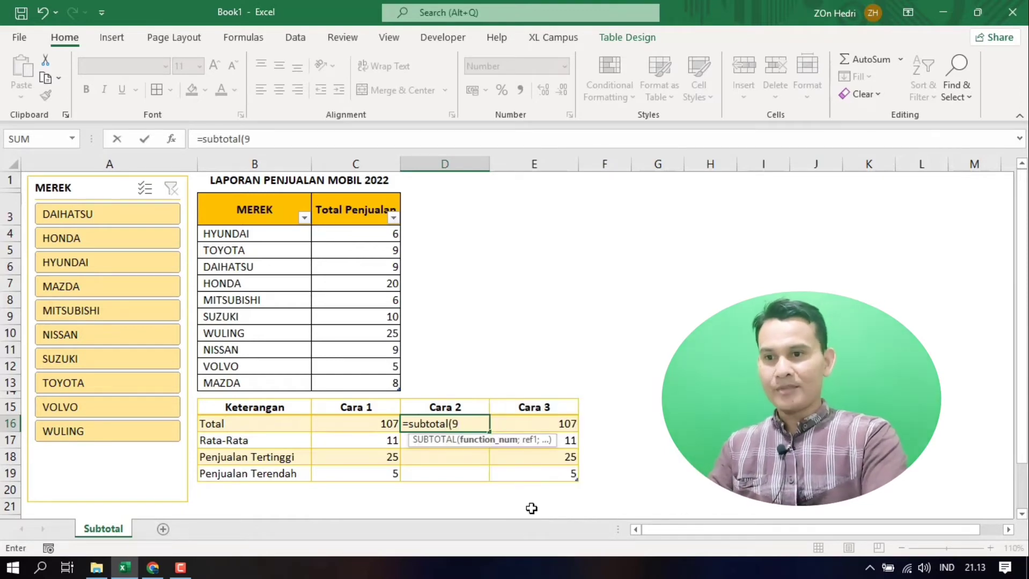
text(;)
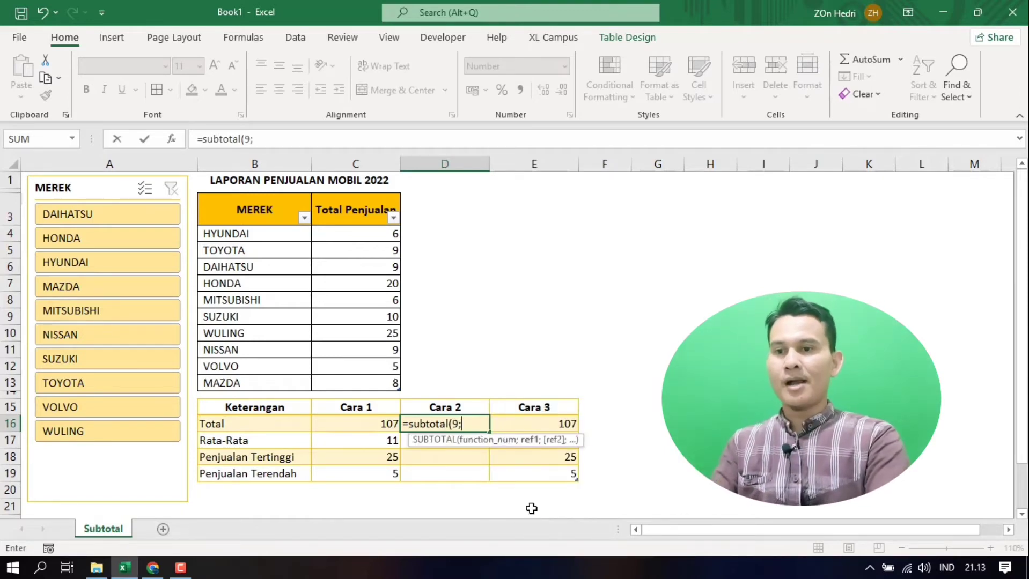
drag(355, 233, 354, 383)
key(Return)
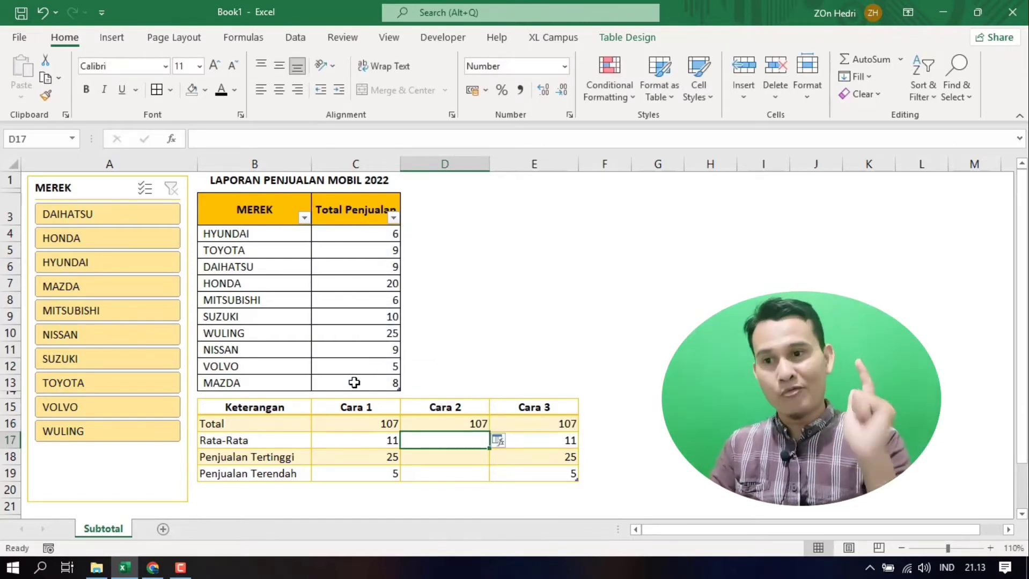
Step: Enter a SUBTOTAL formula with function 1 (AVERAGE) over C4:C13 in the Rata-Rata cell of Cara 2 (D17)
text(=)
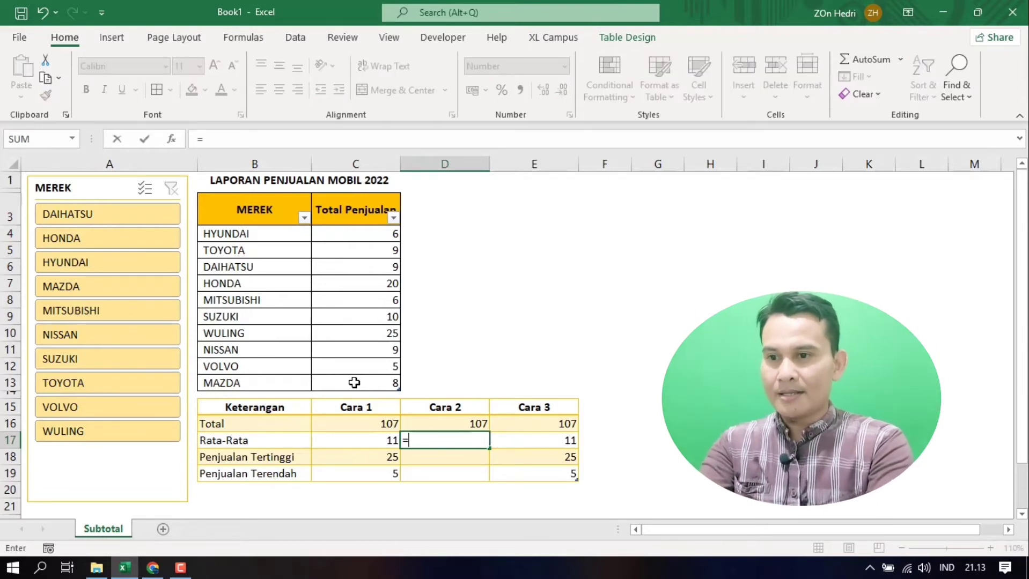
text(subtotal()
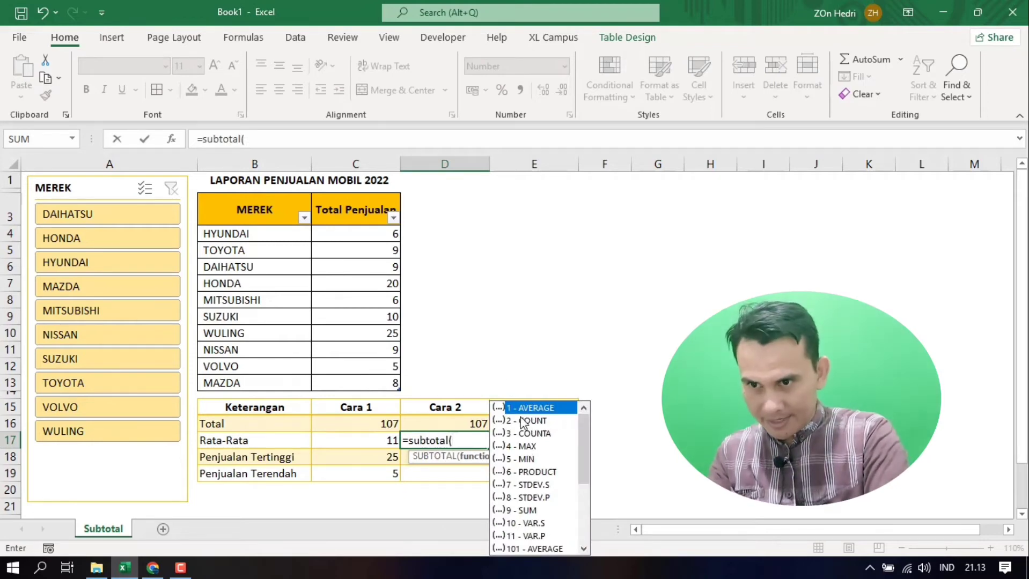
double_click(518, 406)
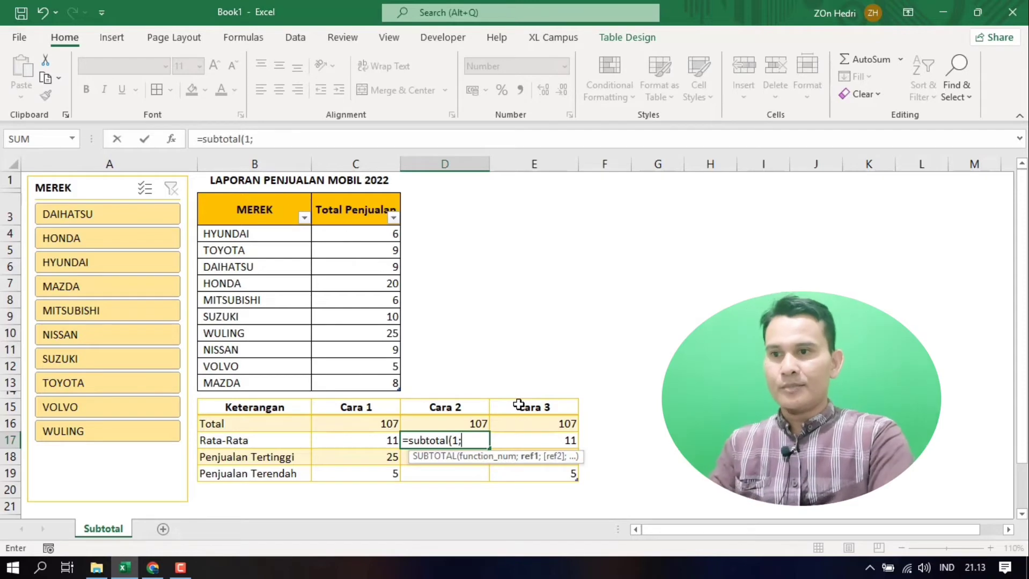
drag(376, 236, 377, 380)
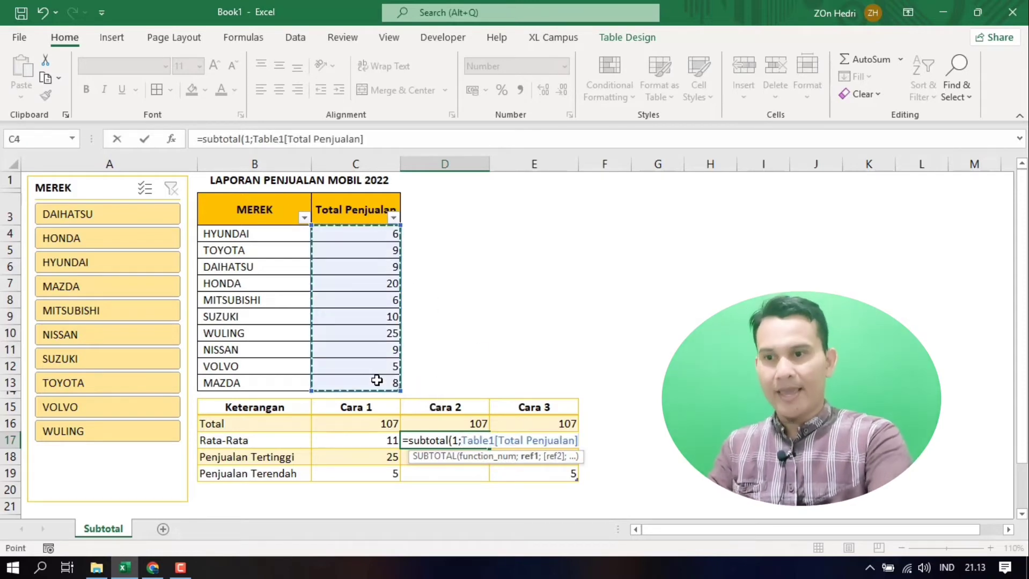
key(Return)
Step: Enter a SUBTOTAL formula with function 4 (MAX) over C4:C13 in the Penjualan Tertinggi cell of Cara 2 (D18)
text(=)
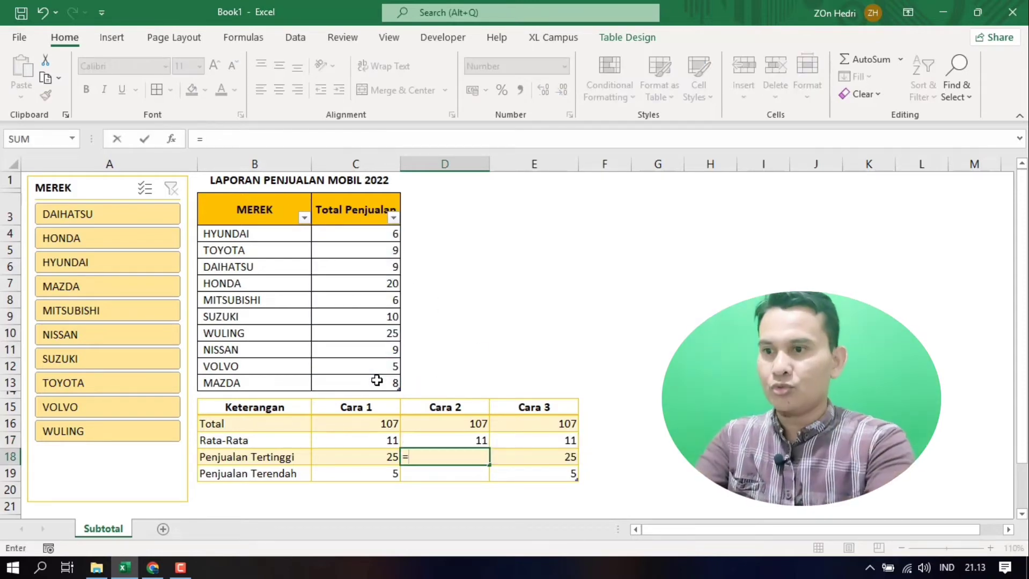
text(Subtotal)
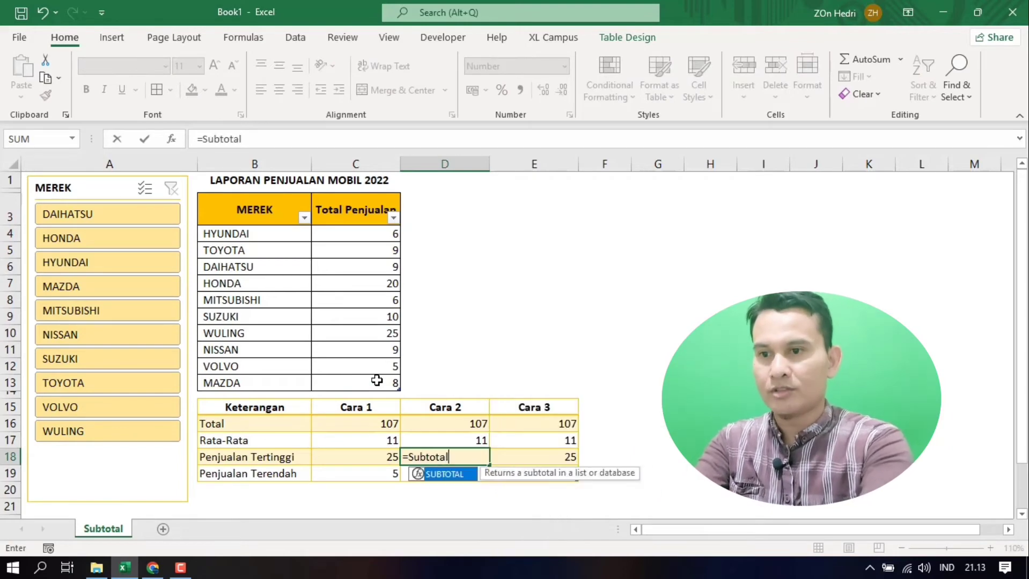
text(()
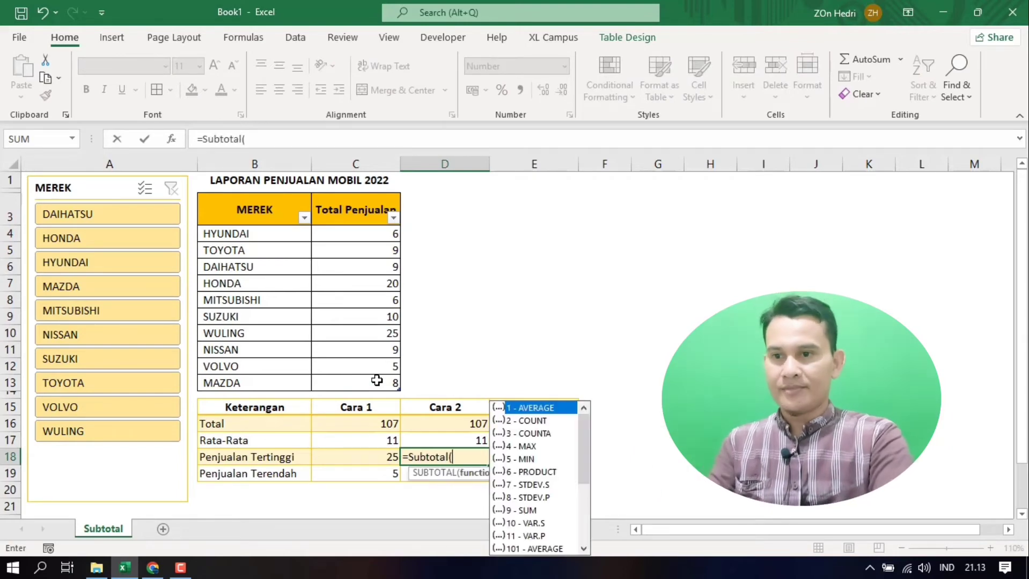
double_click(522, 447)
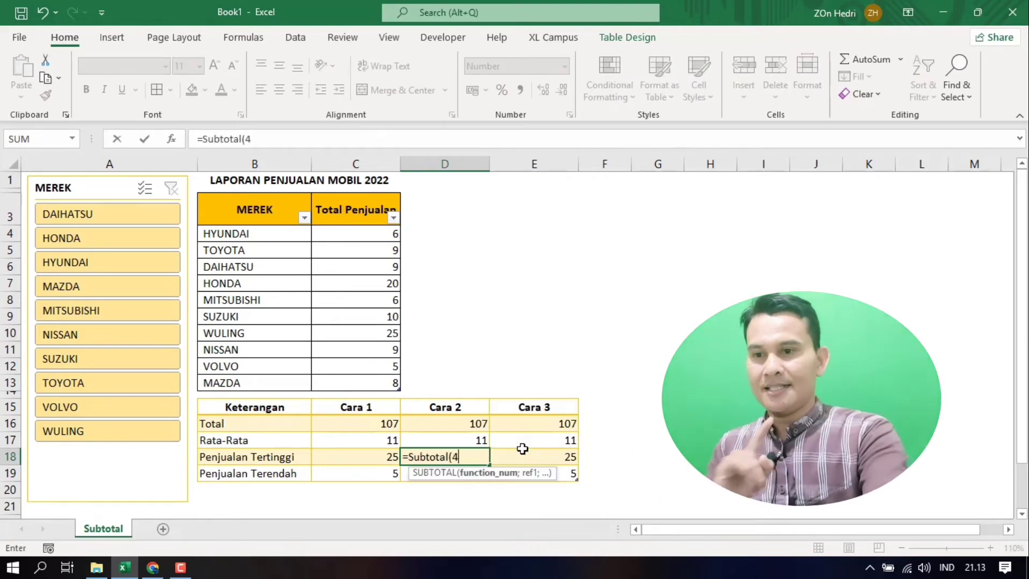
text(;)
drag(348, 233, 349, 375)
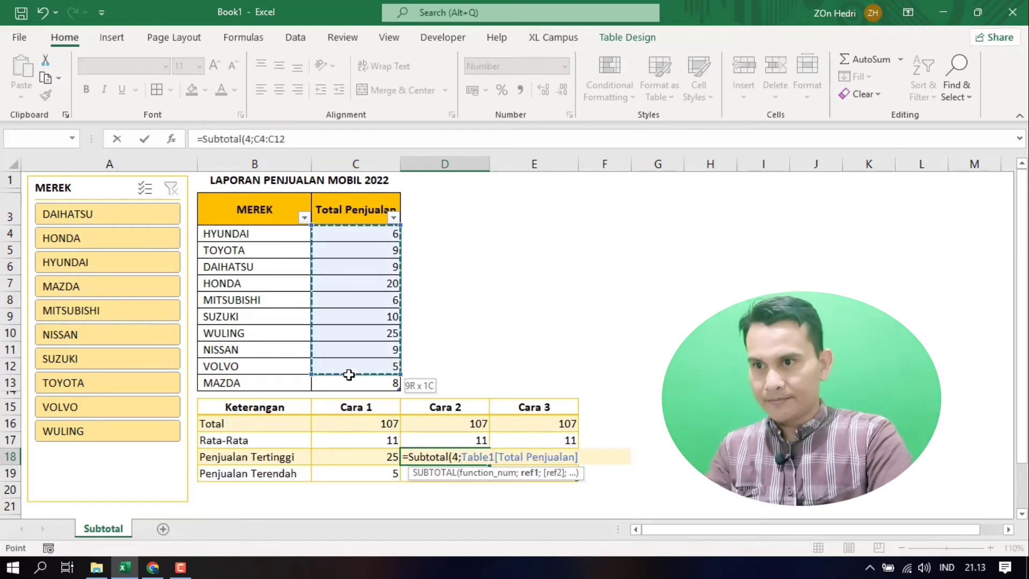
key(Return)
Step: Enter a SUBTOTAL formula with function 5 (MIN) over C4:C13 in the Penjualan Terendah cell of Cara 2 (D19)
text(=)
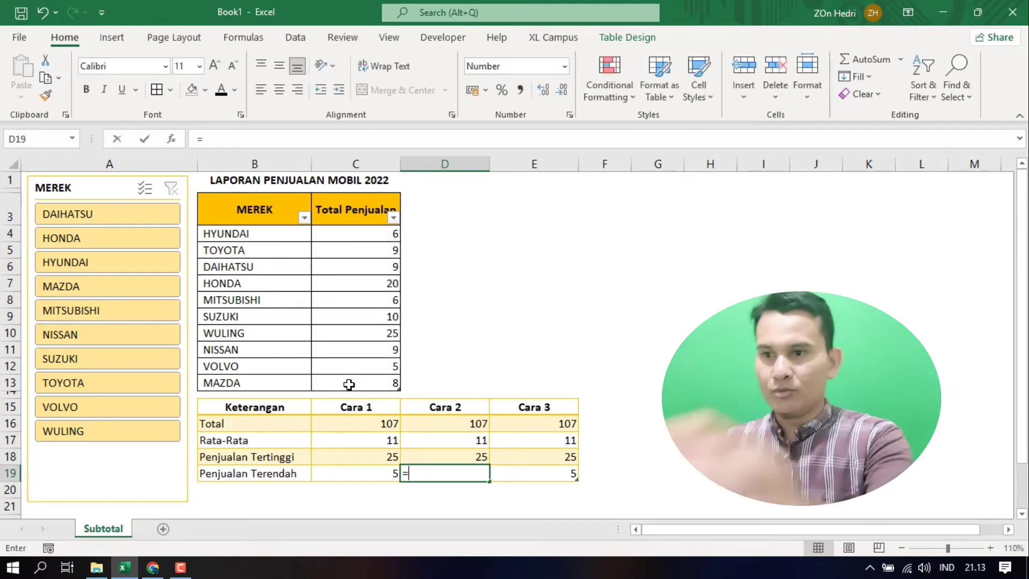
text(s)
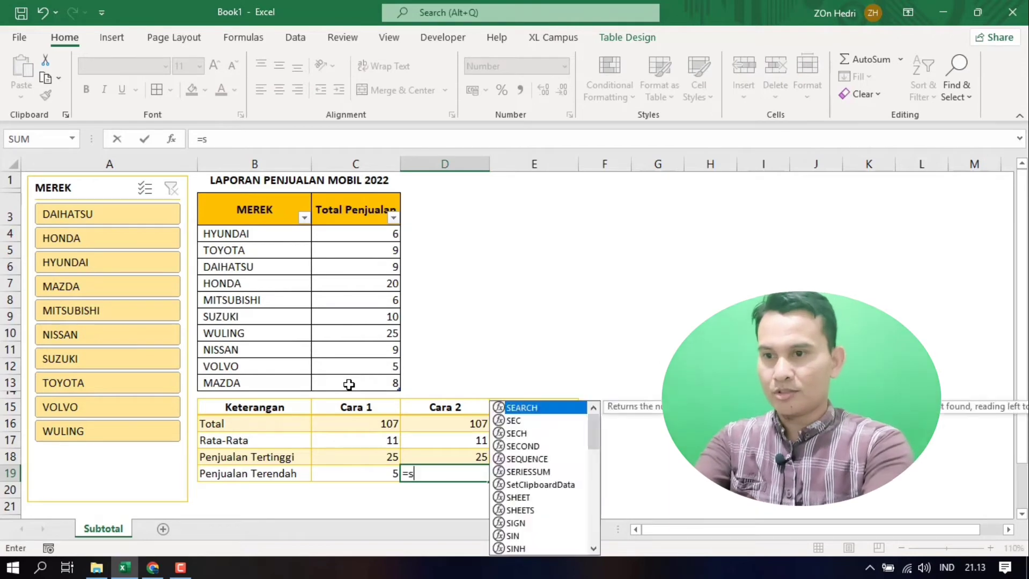
text(ubtotal()
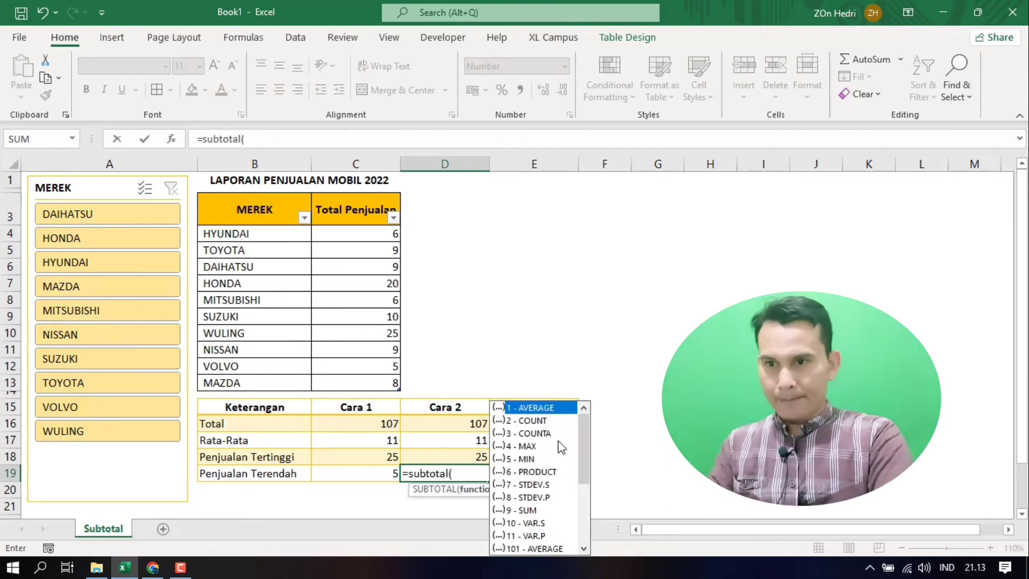
click(523, 461)
double_click(523, 461)
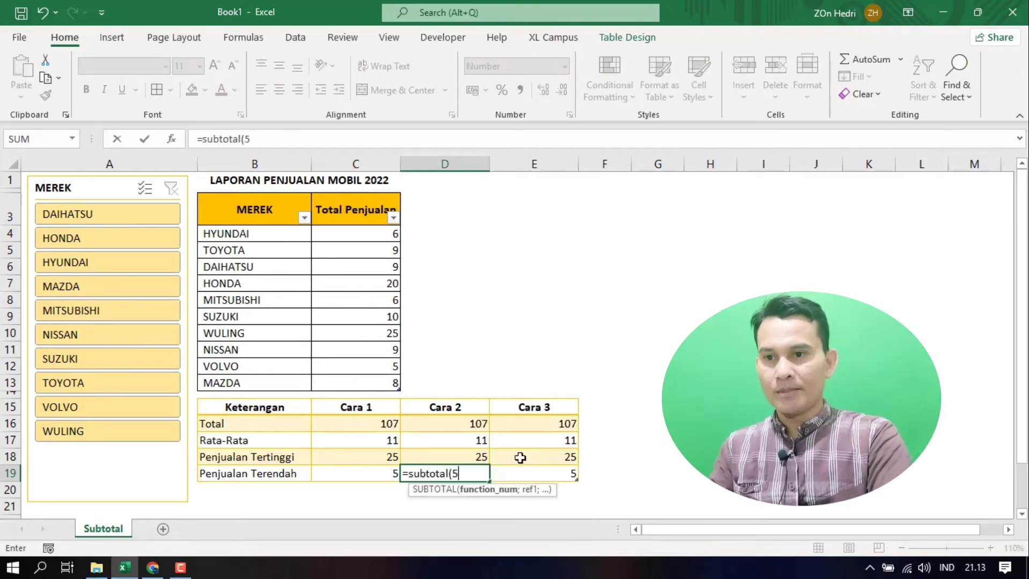
text(;)
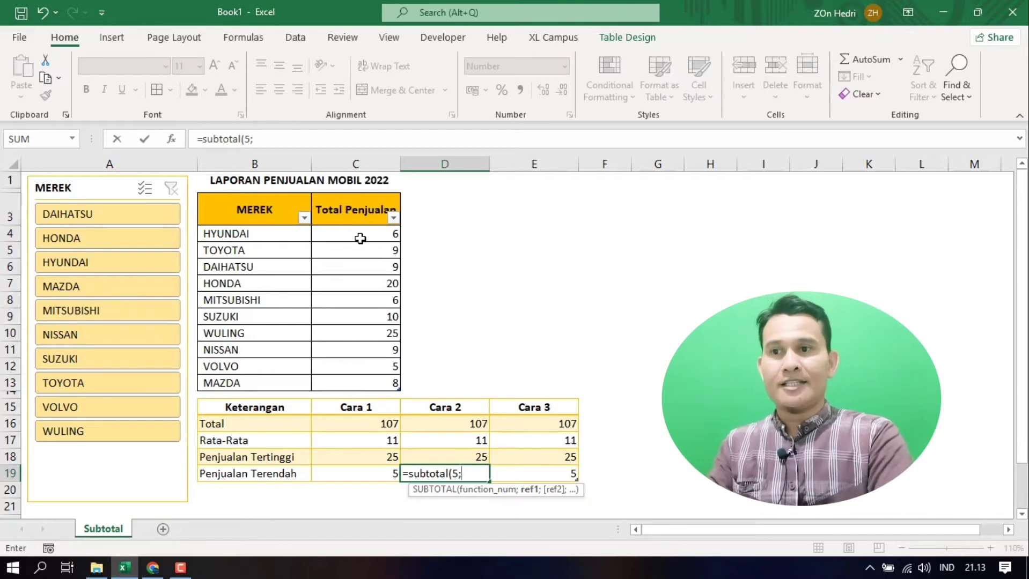
drag(360, 239, 363, 375)
key(Return)
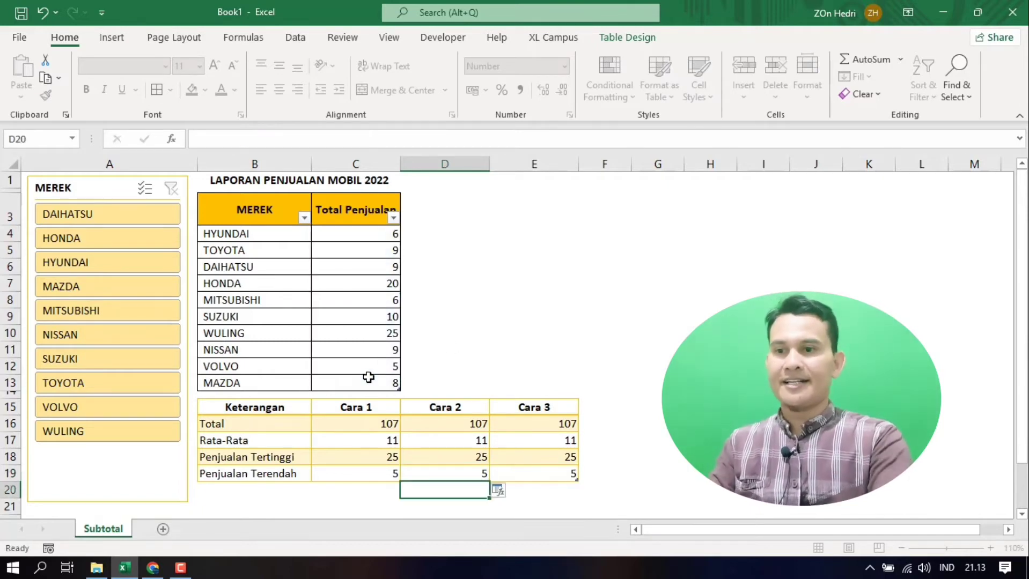
Step: Filter HYUNDAI out of the sales table with the MEREK slicer and compare the Cara 1, Cara 2 and Cara 3 results
drag(467, 424, 457, 468)
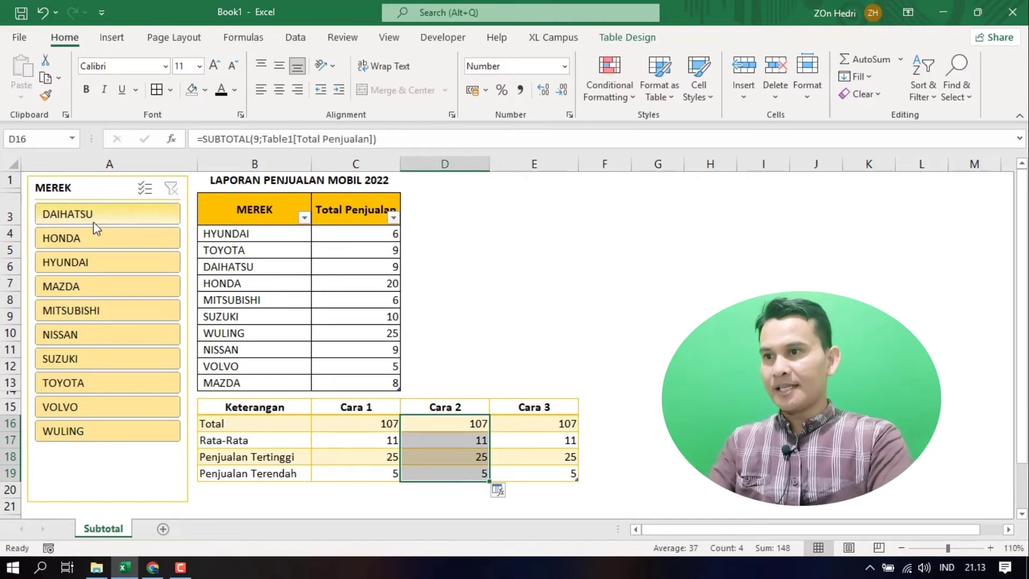
ctrl+click(81, 262)
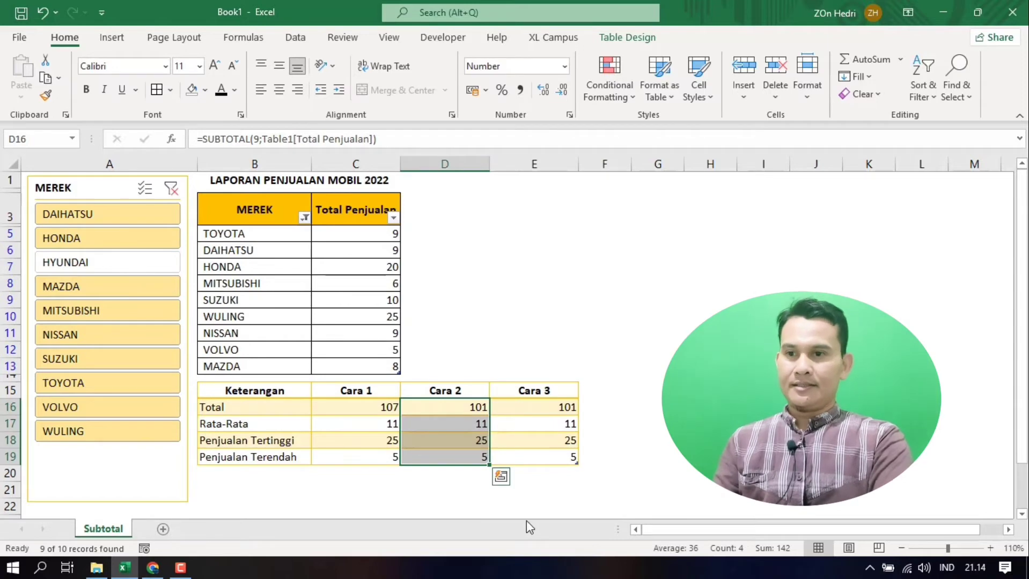
click(456, 438)
drag(452, 408, 452, 459)
drag(379, 407, 367, 465)
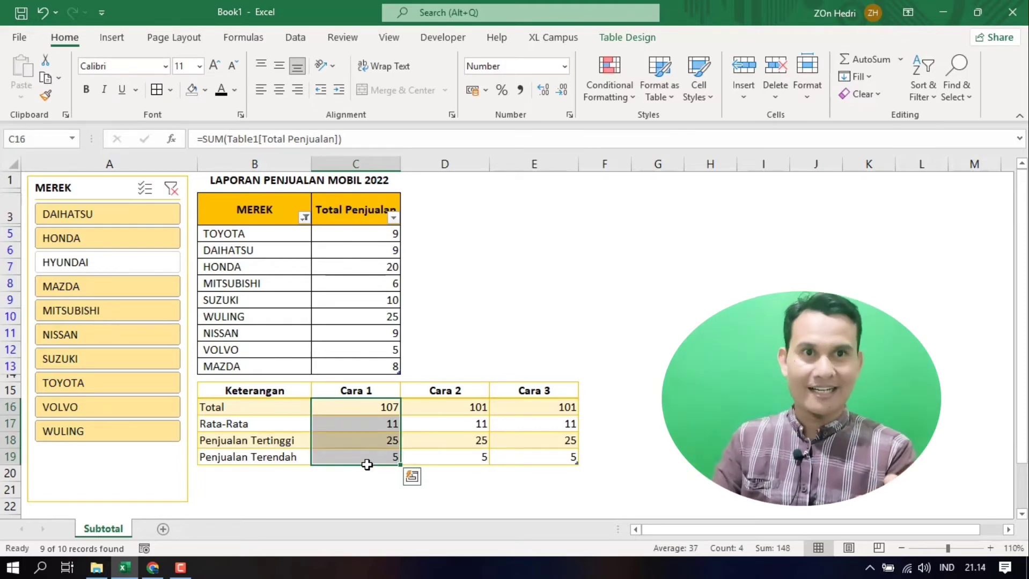
click(545, 408)
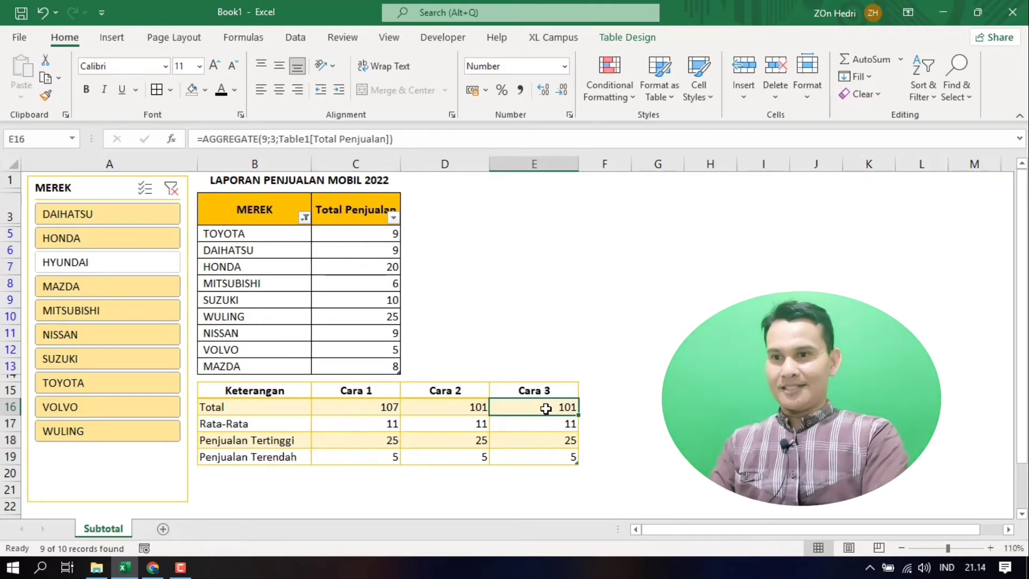
Step: Clear the MEREK slicer filter and enter an AGGREGATE formula with function 9 (SUM), option 3 over C4:C13 in the Total cell of Cara 3 (E16)
click(171, 188)
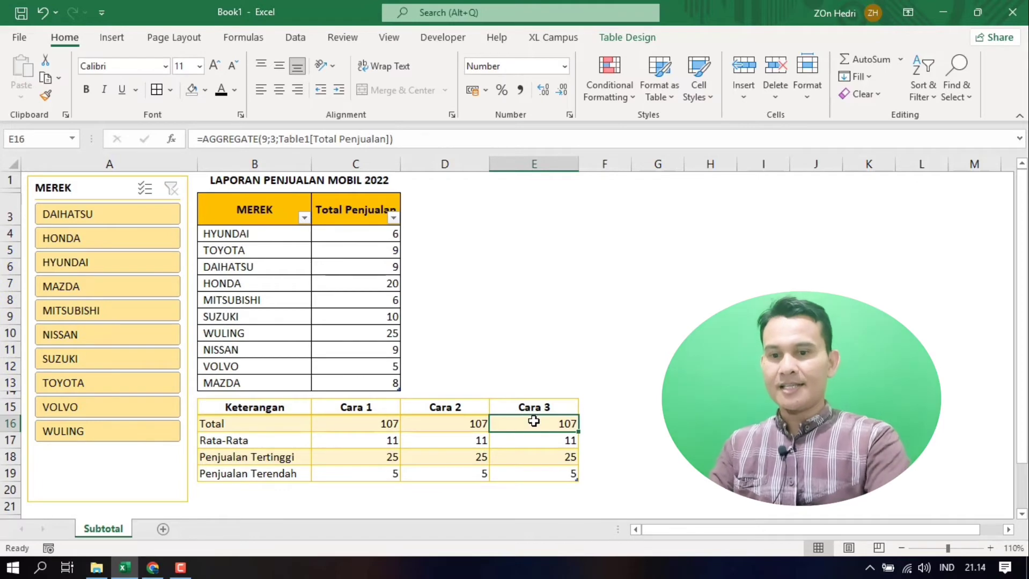
text(=ag)
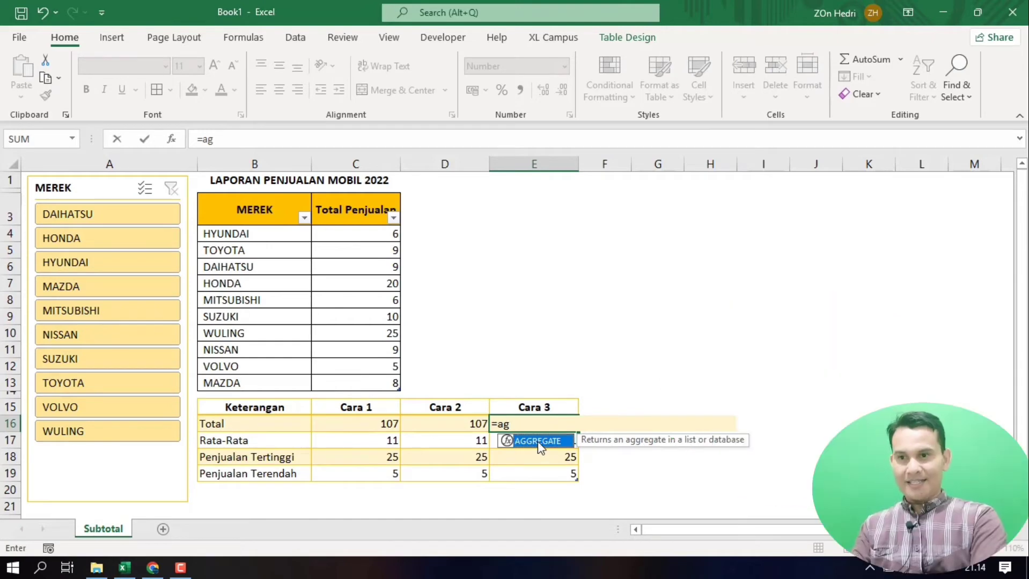
double_click(538, 442)
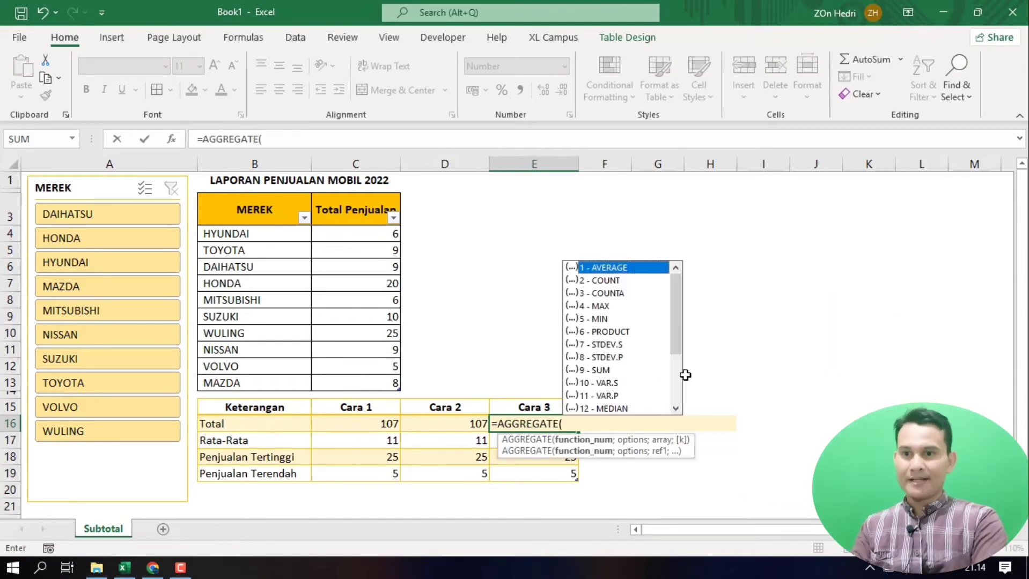
click(601, 370)
key(Return)
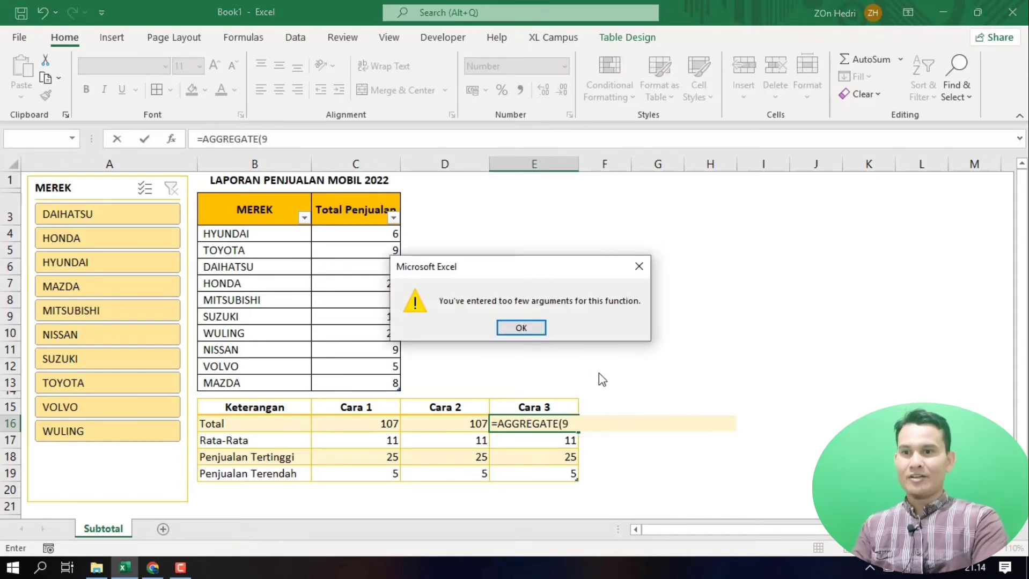
click(531, 331)
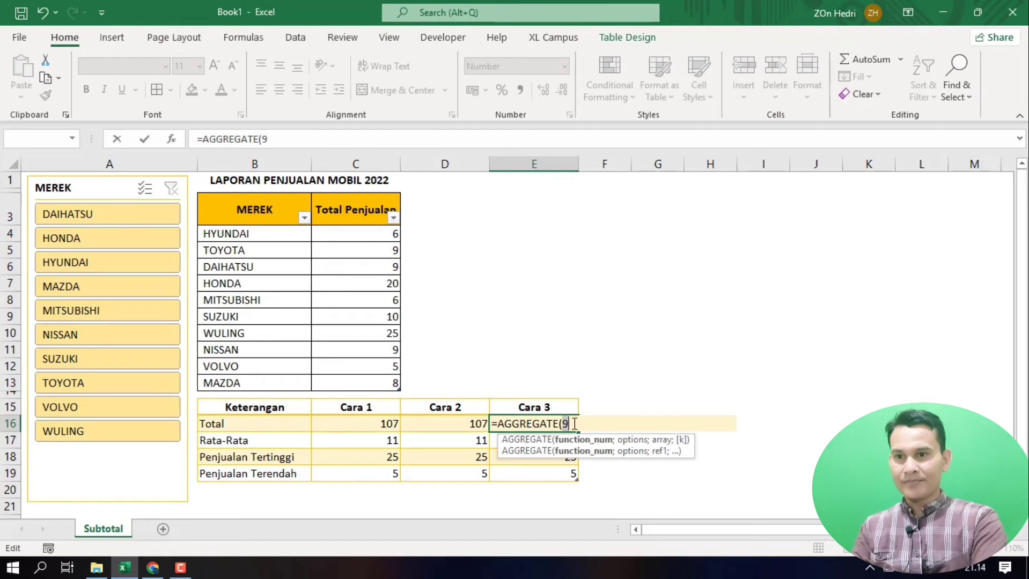
text(;)
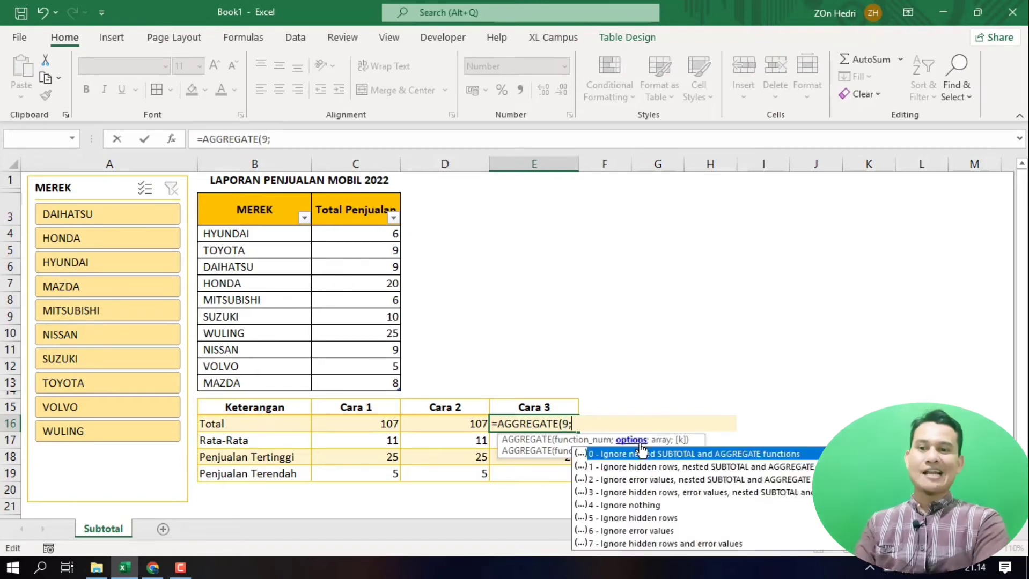
click(626, 492)
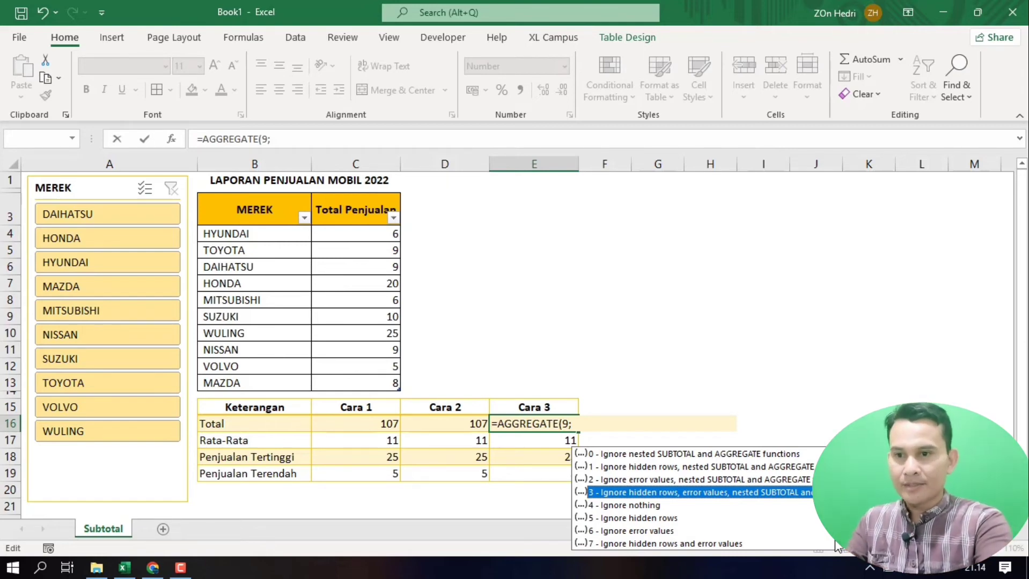
text(3;)
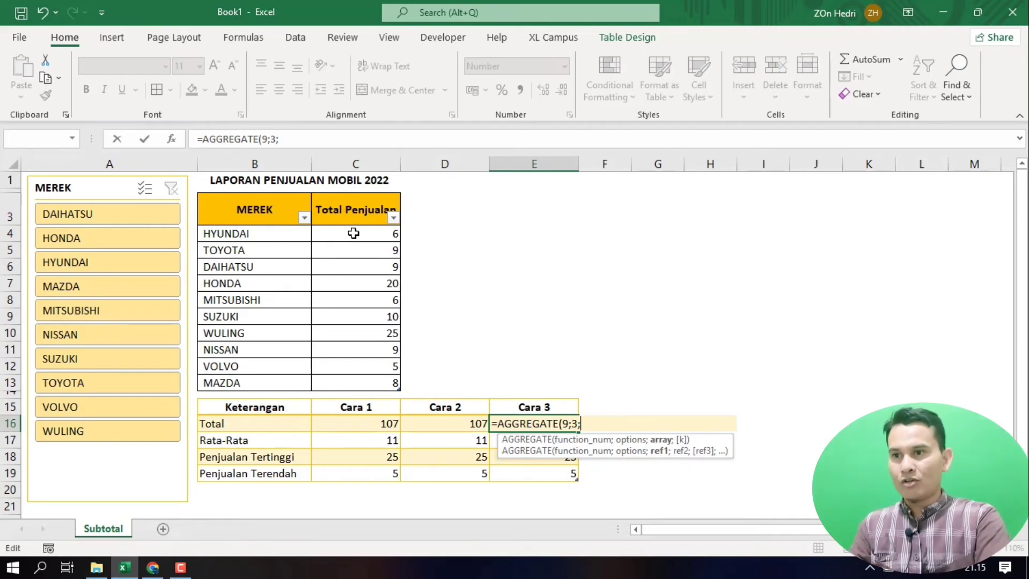
drag(354, 233, 357, 376)
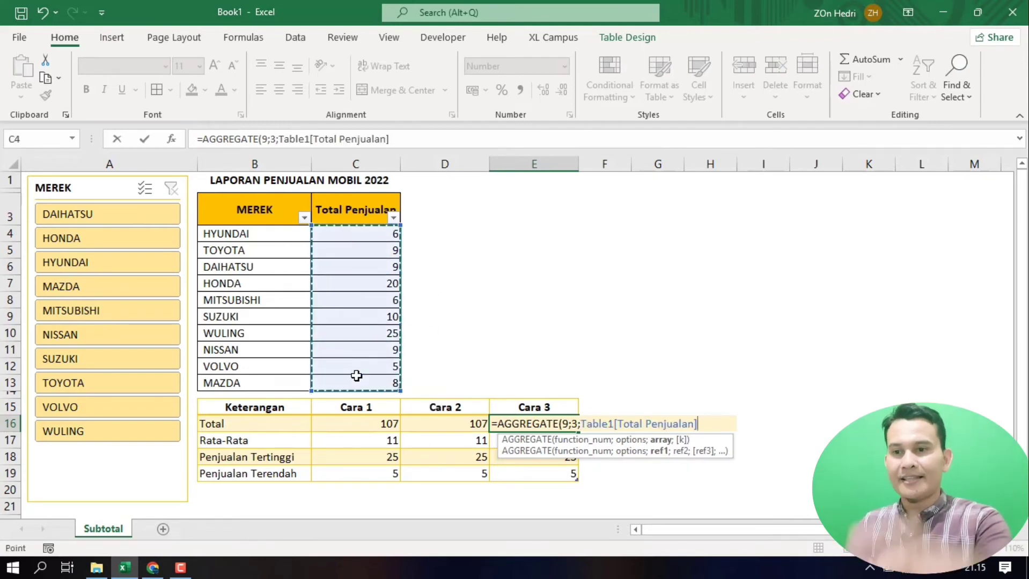
key(Return)
click(567, 423)
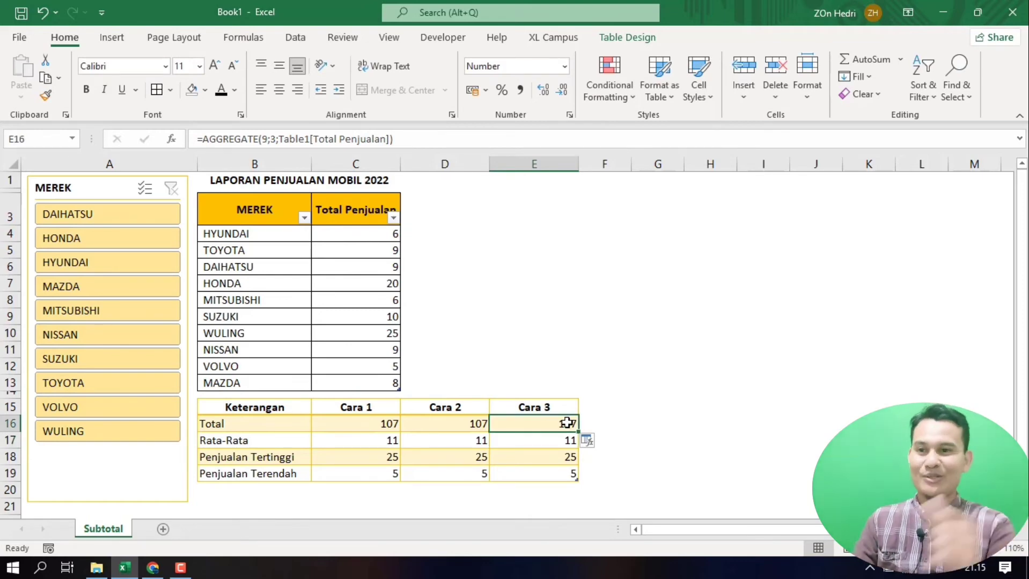
Step: Enter an AGGREGATE formula with function 1 (AVERAGE) and option 3 over C4:C13 in the Rata-Rata cell of Cara 3 (E17)
click(548, 440)
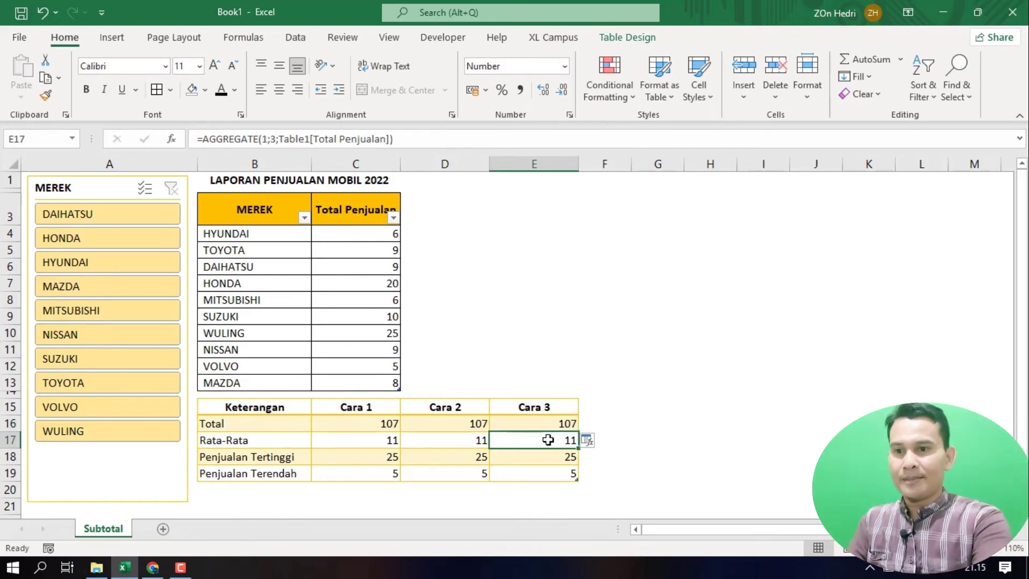
text(=ag)
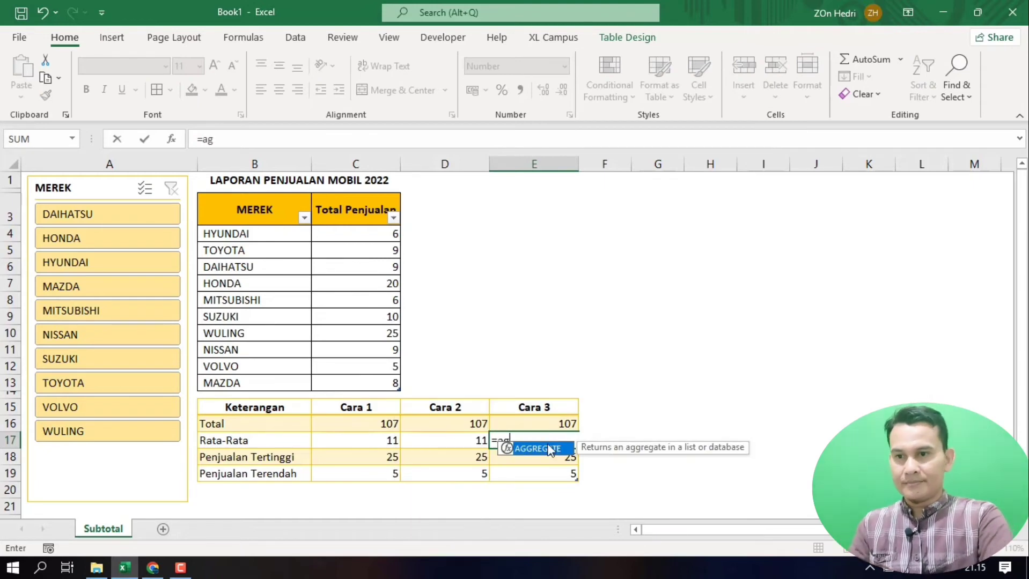
key(Tab)
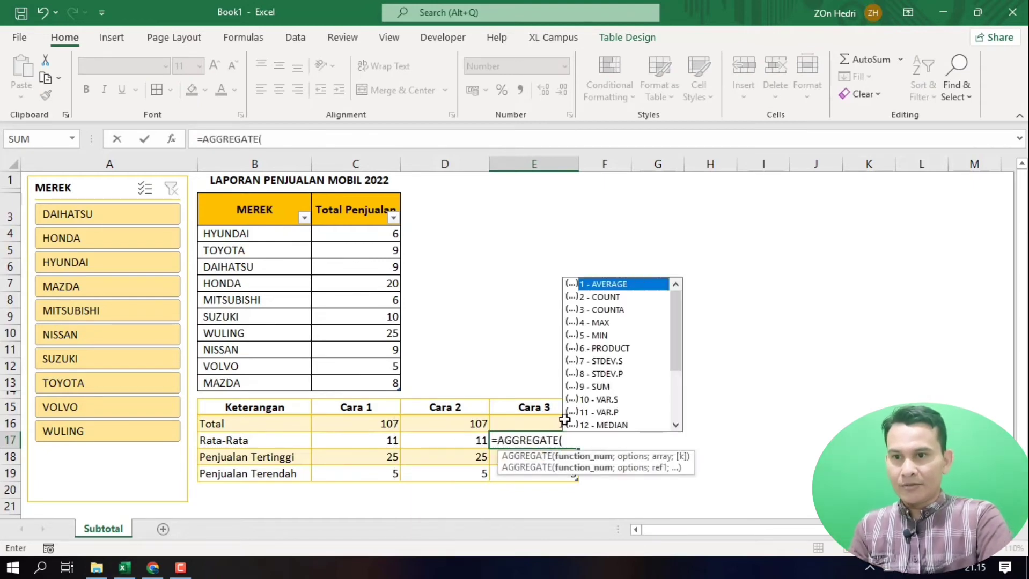
double_click(604, 285)
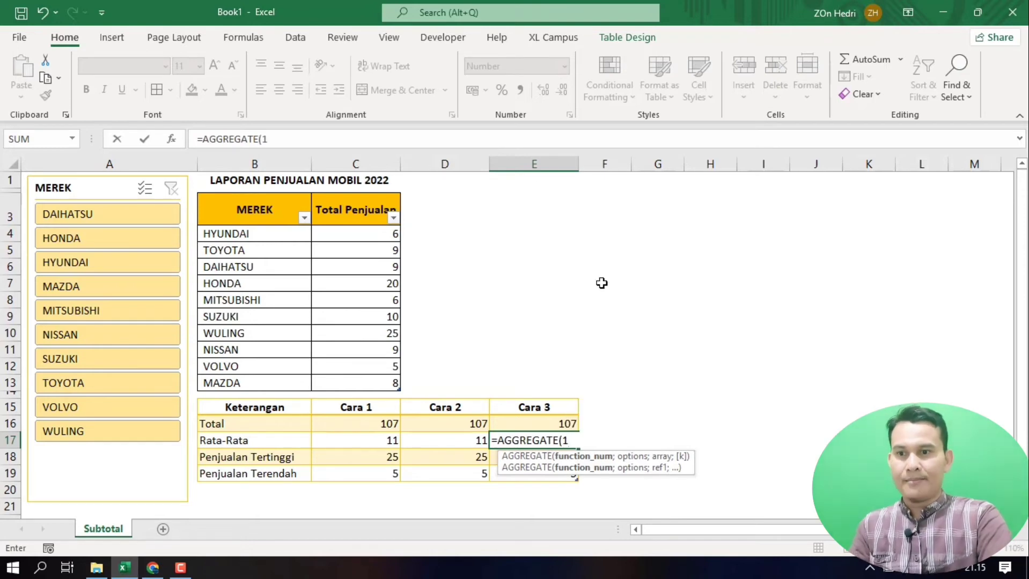
text(;)
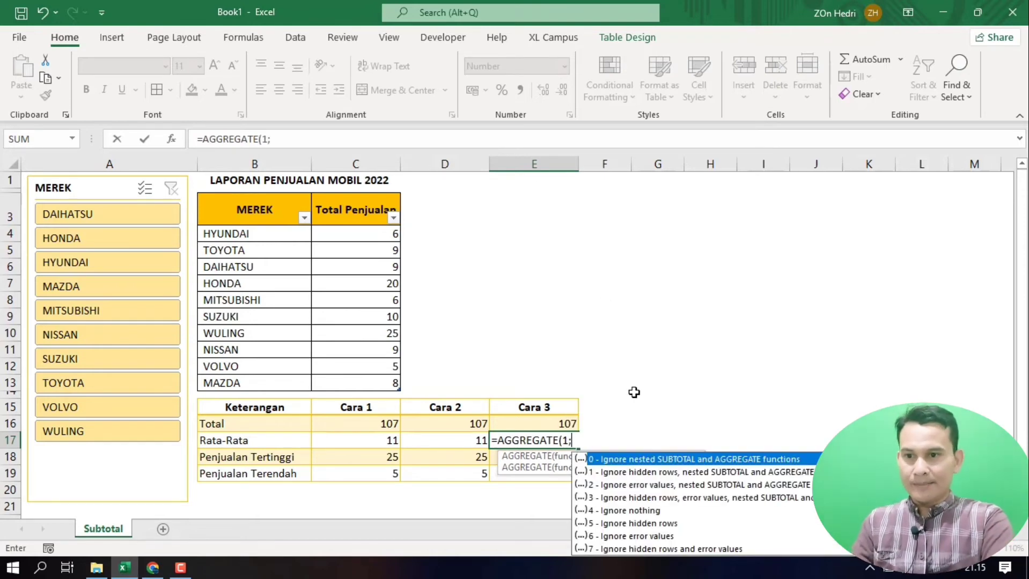
text(3)
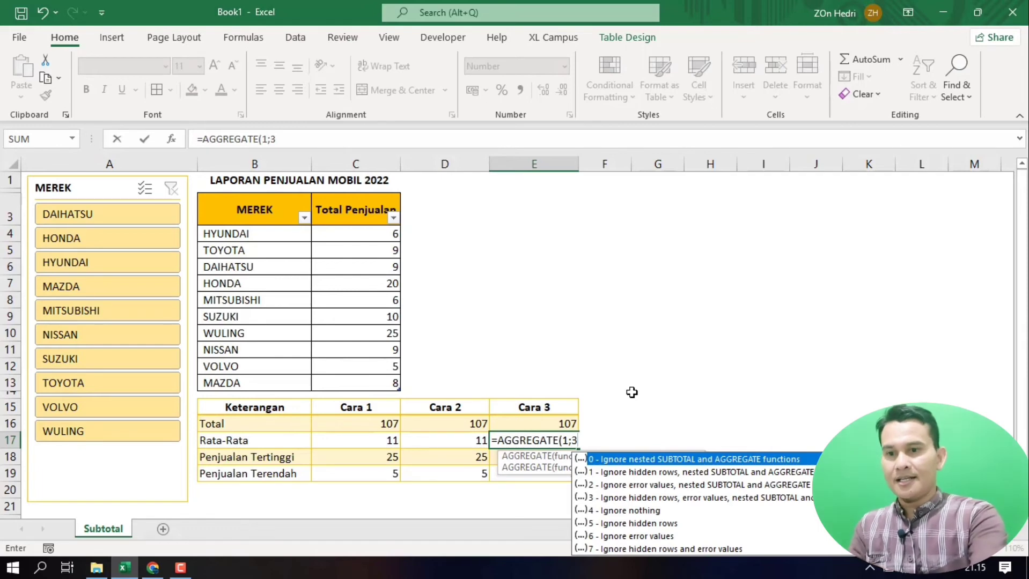
text(;)
drag(358, 234, 371, 378)
key(Return)
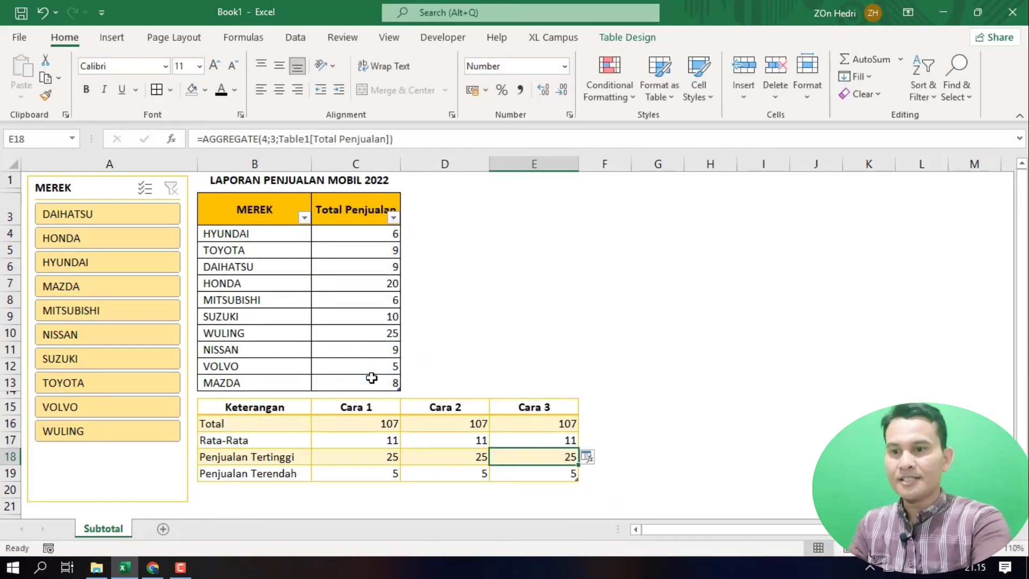
Step: Enter an AGGREGATE formula with function 4 (MAX) and option 3 over C4:C13 in the Penjualan Tertinggi cell of Cara 3 (E18)
text(=ag)
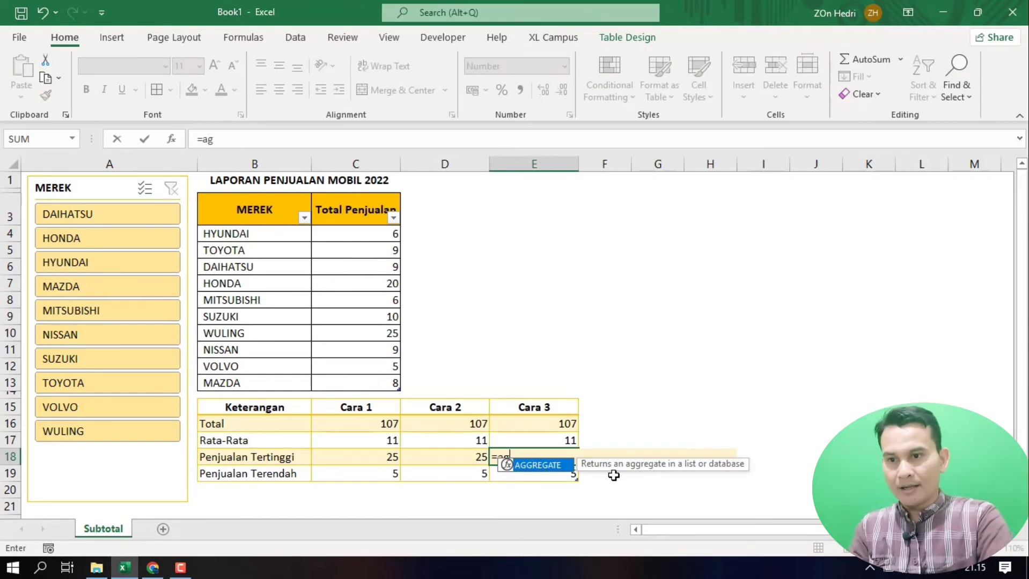
key(Tab)
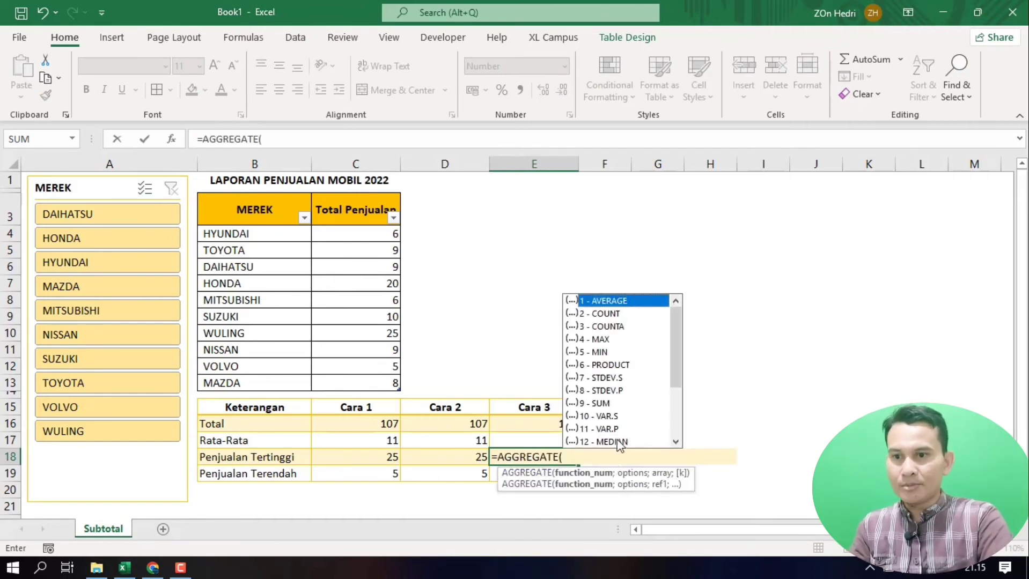
double_click(600, 339)
text(;)
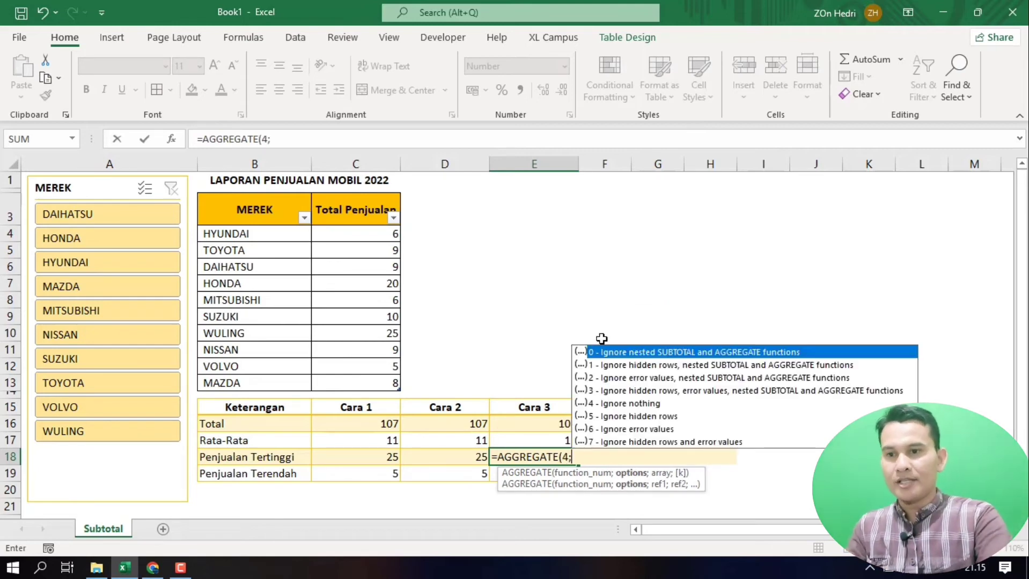
double_click(612, 392)
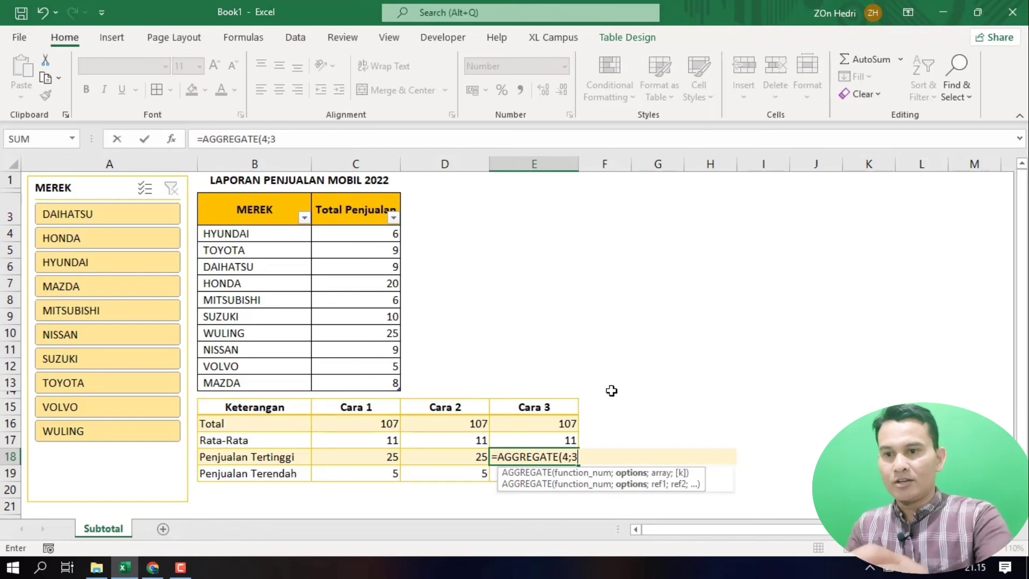
text(;)
click(355, 234)
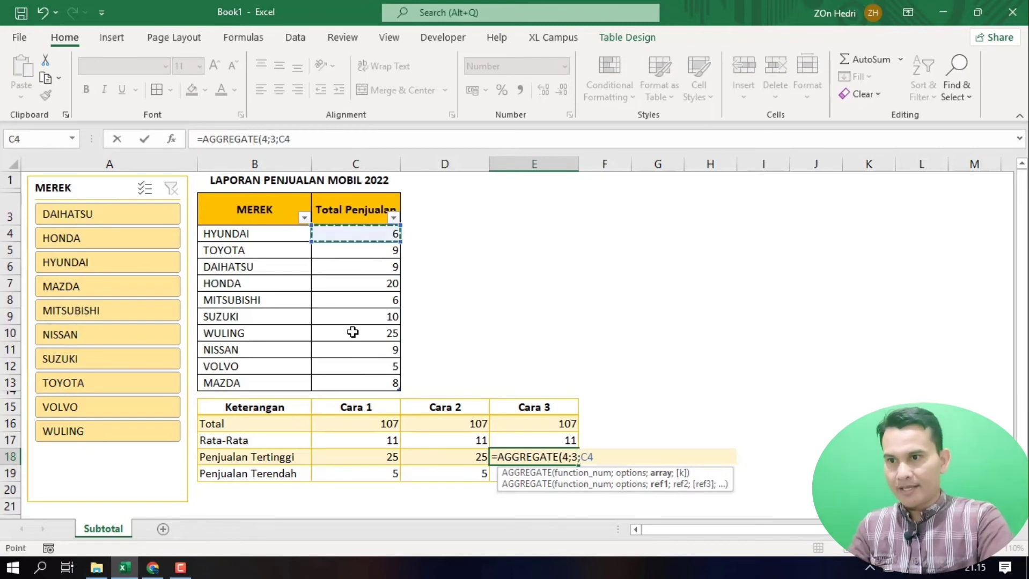
drag(353, 332, 344, 374)
text())
key(Return)
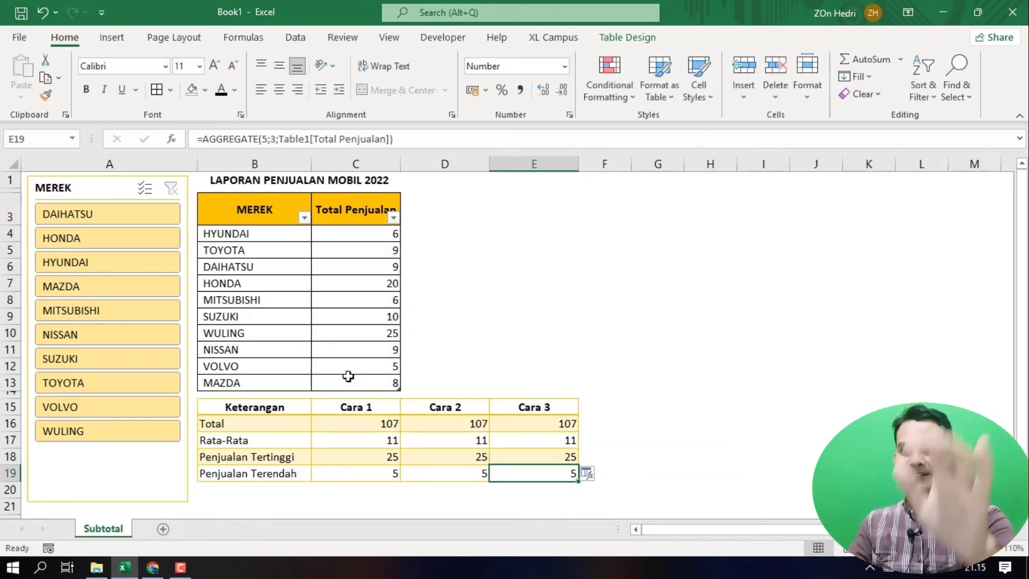
Step: Enter an AGGREGATE formula with function 5 (MIN) and option 3 over C4:C13 in the Penjualan Terendah cell of Cara 3 (E19)
text(=ag)
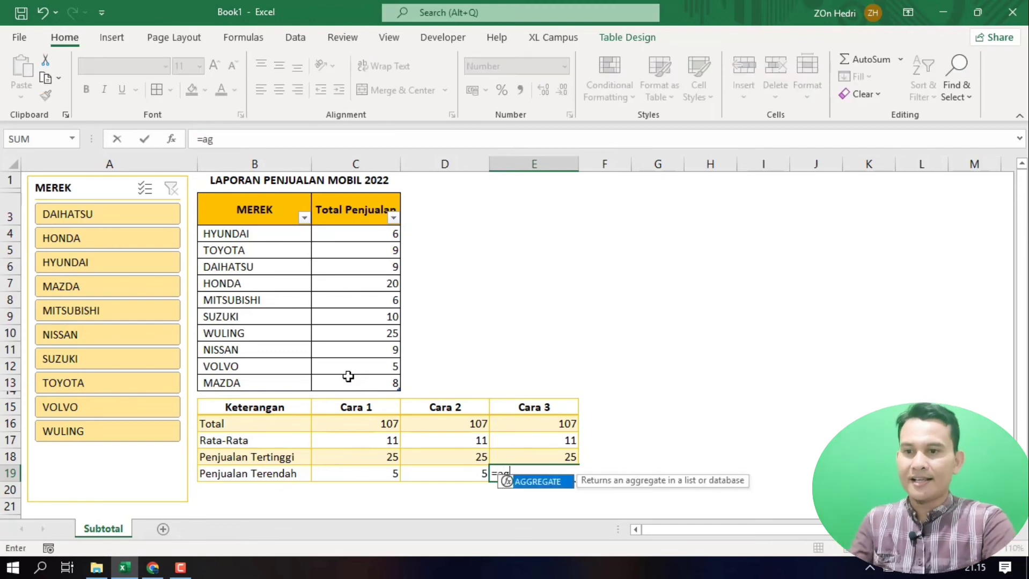
double_click(538, 482)
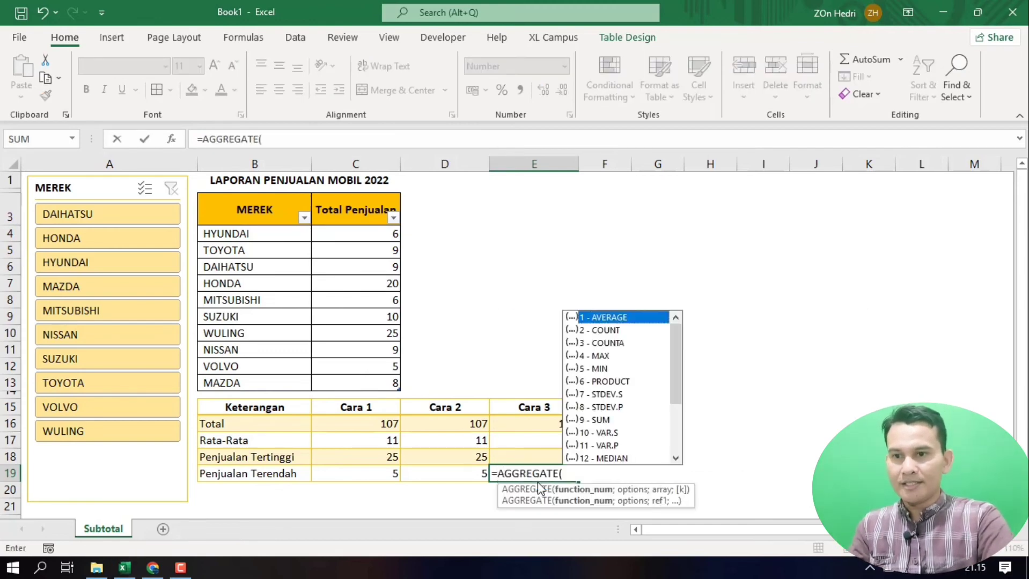
double_click(598, 369)
text(;)
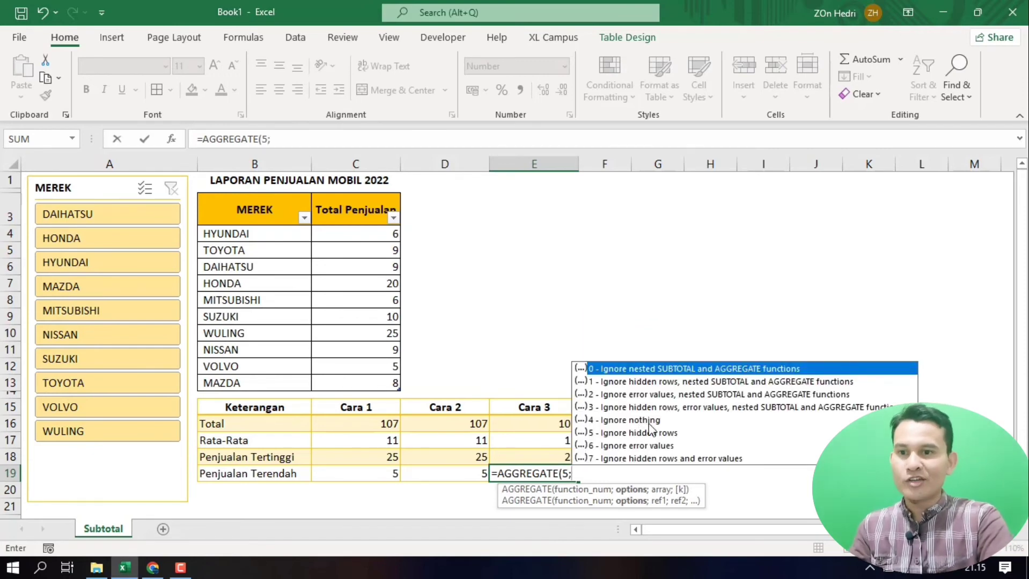
click(622, 409)
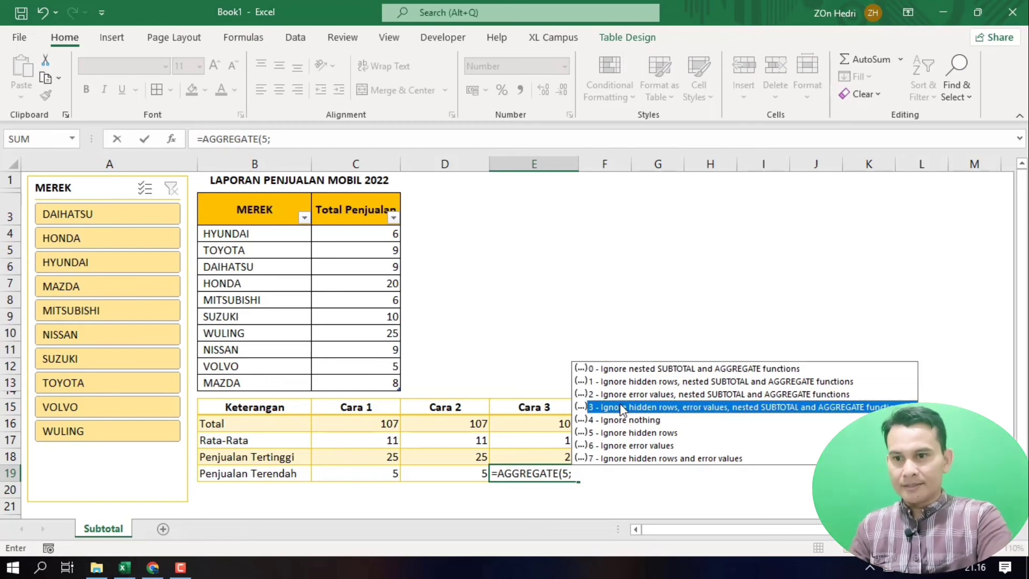
double_click(621, 408)
text(;)
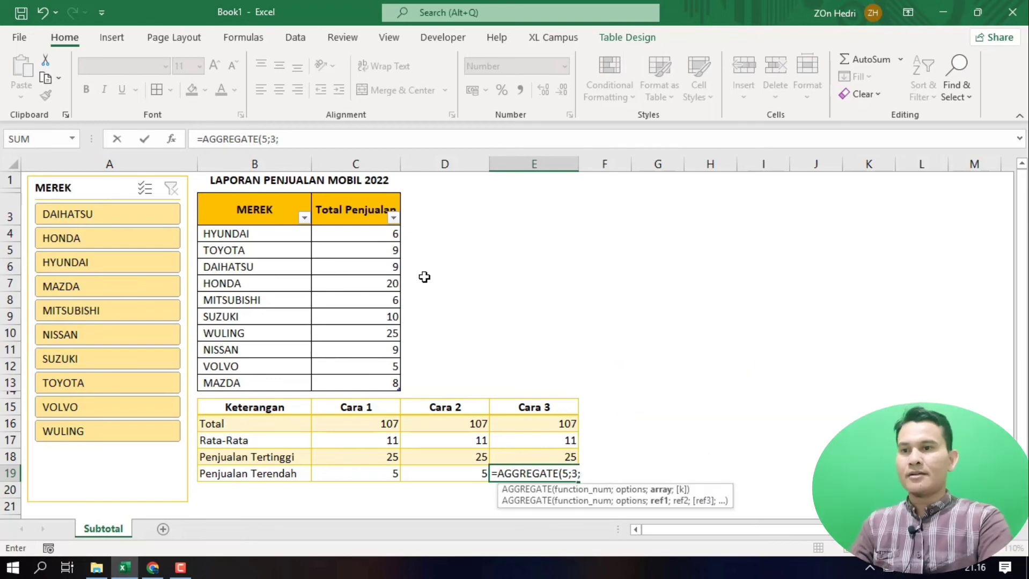
drag(360, 239, 371, 381)
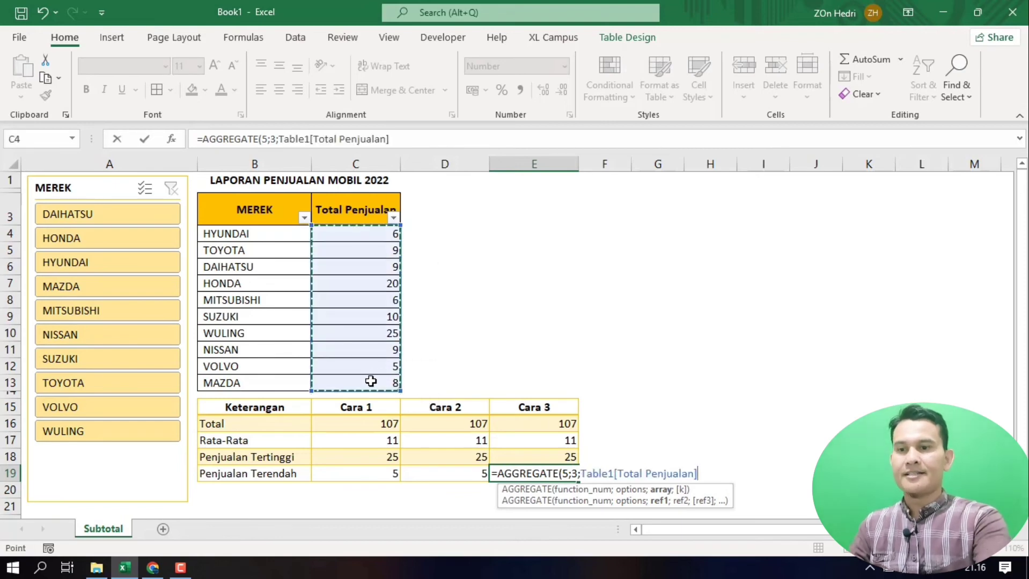
key(Return)
click(679, 447)
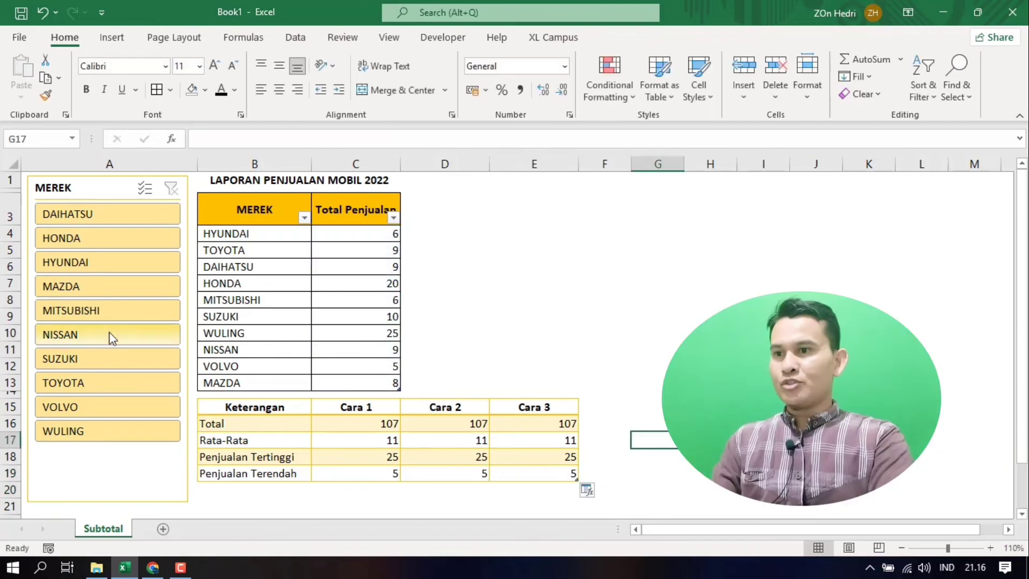
Step: Hide rows 7 and 8 (HONDA and MITSUBISHI) and compare the Cara 3 results with Cara 1 and Cara 2
drag(10, 285, 14, 296)
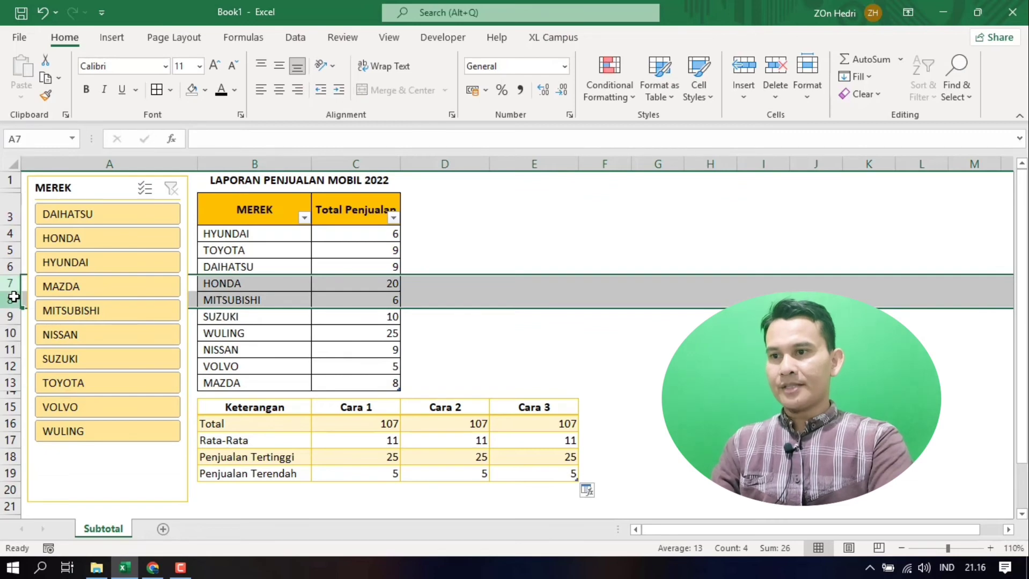
right_click(10, 298)
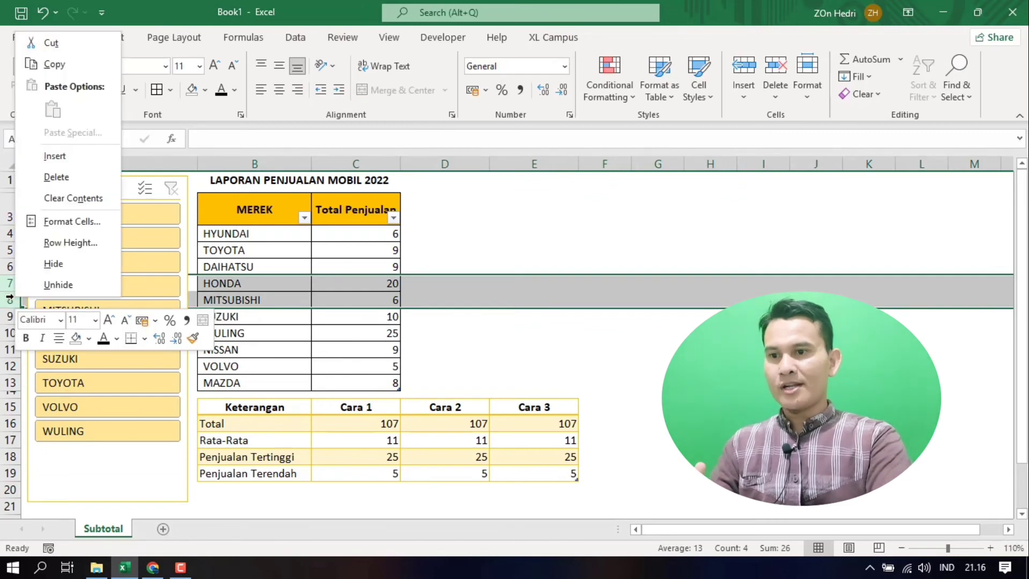
click(40, 266)
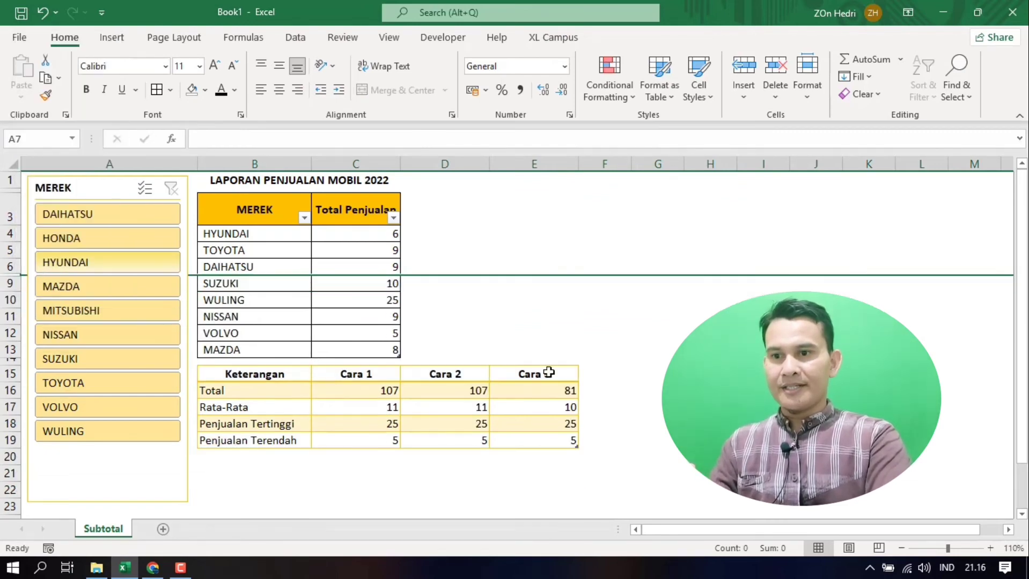
click(643, 408)
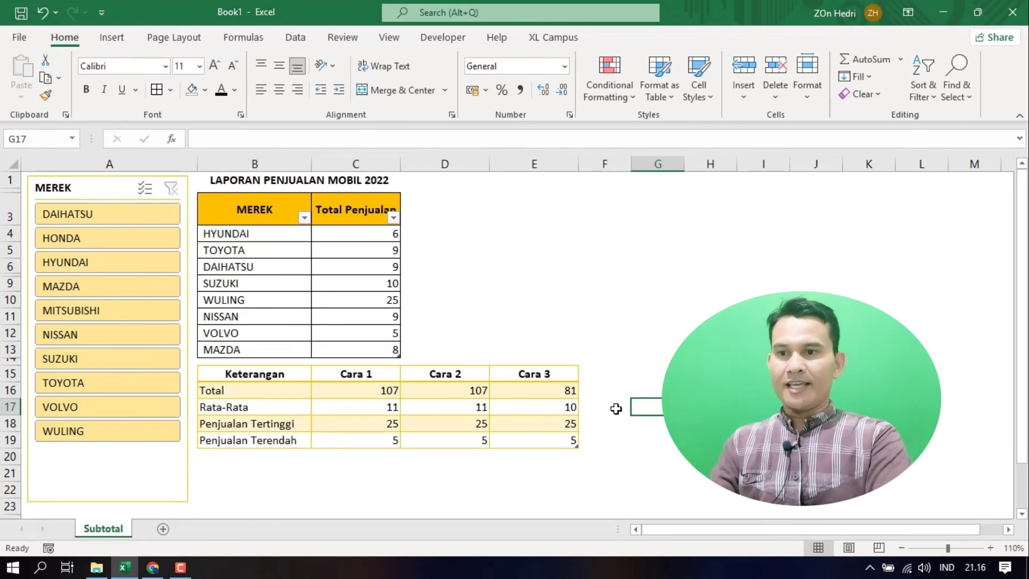
click(539, 402)
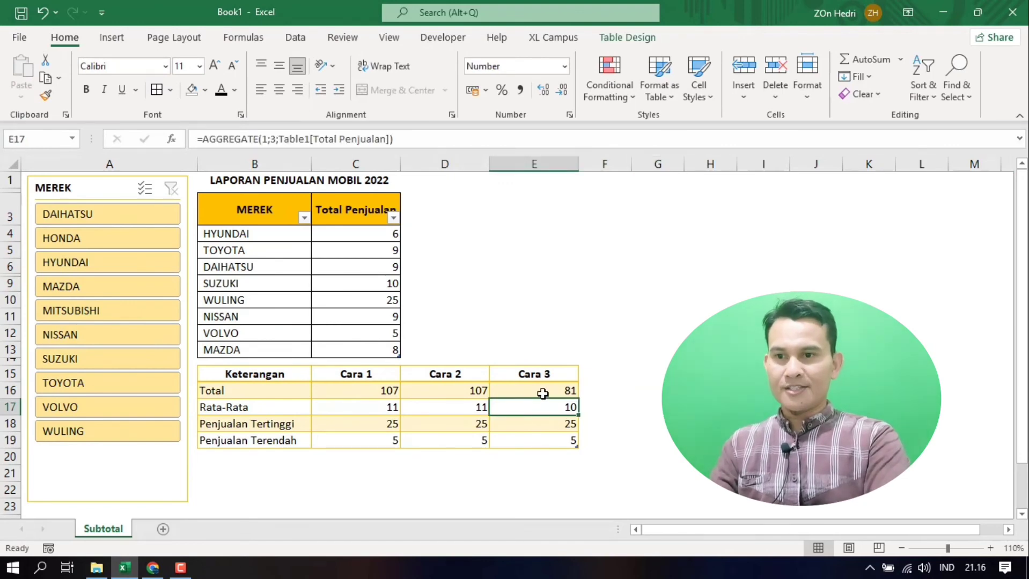
Step: Compare the Cara 3 results (E16:E19) with the Cara 2 results (D16:D19) while rows 7 and 8 are hidden
click(543, 393)
drag(543, 393, 547, 440)
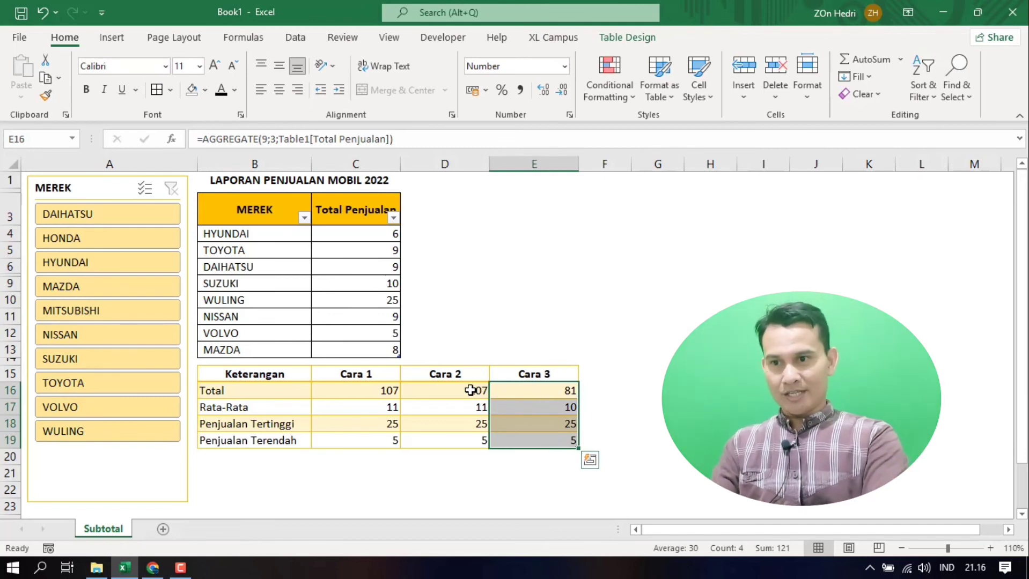
drag(471, 391, 461, 436)
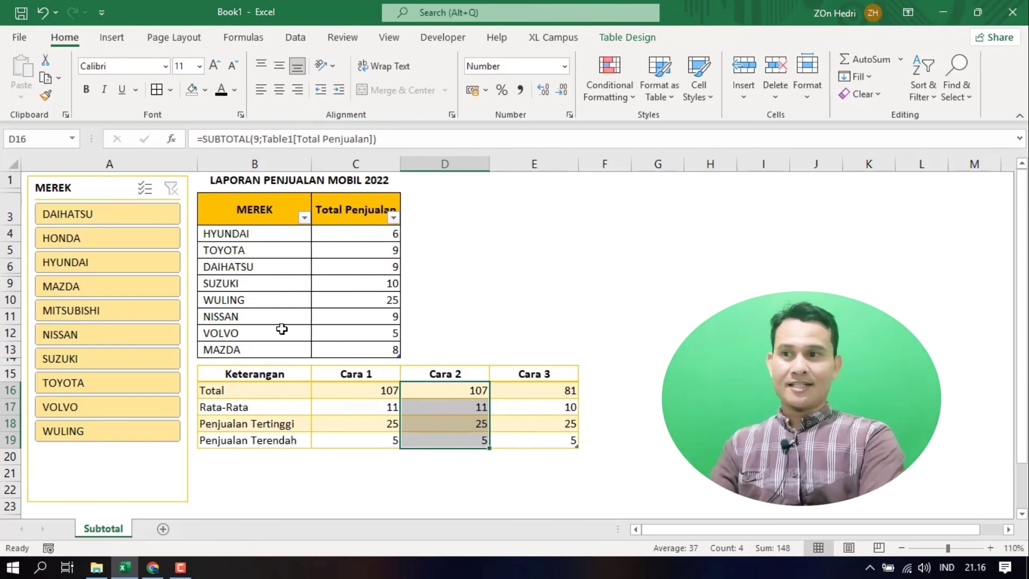
Step: Filter HONDA and MAZDA out with the MEREK slicer to compare the three methods' results, and clear the slicer filter
ctrl+click(113, 238)
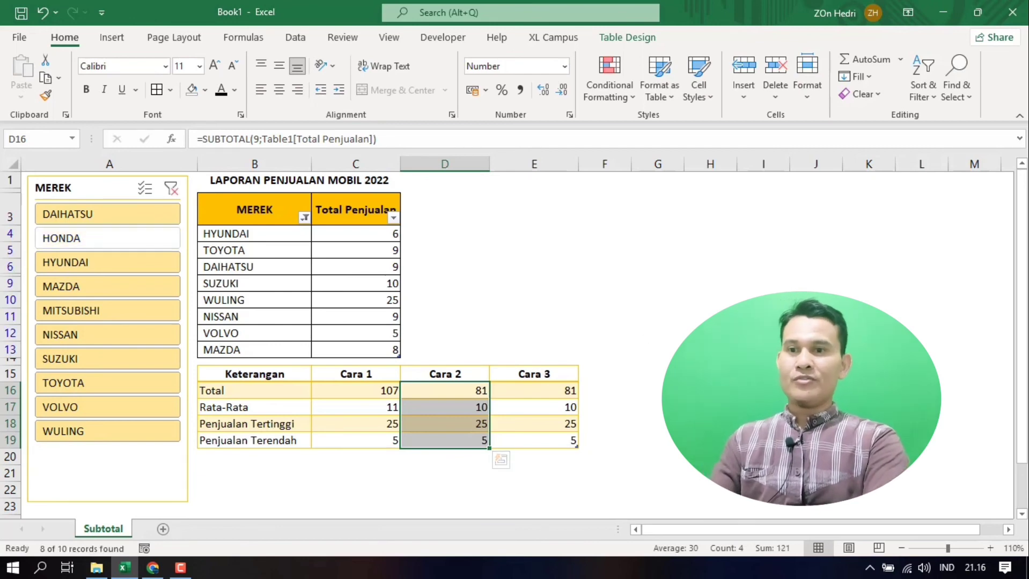
ctrl+click(104, 290)
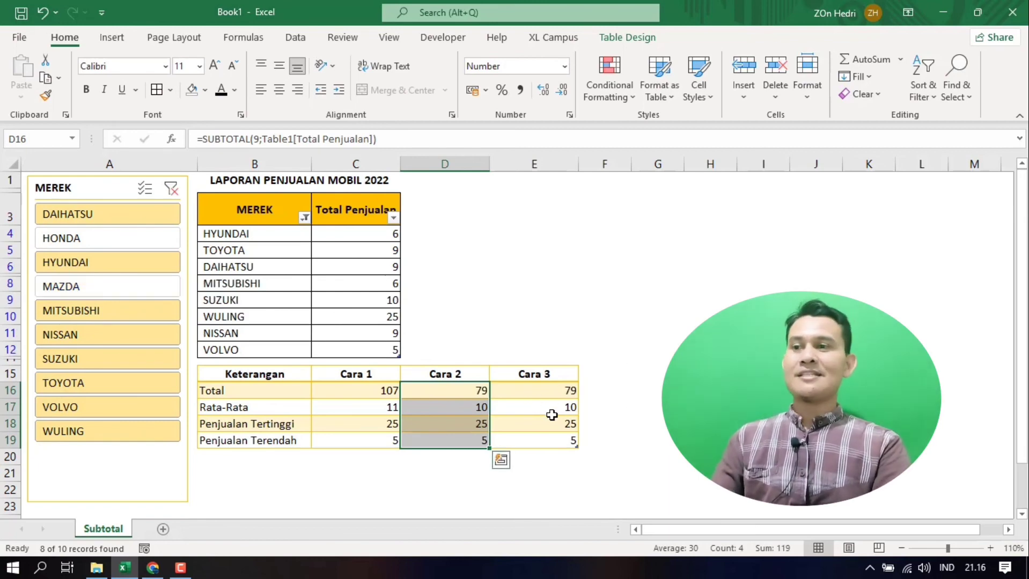
click(171, 188)
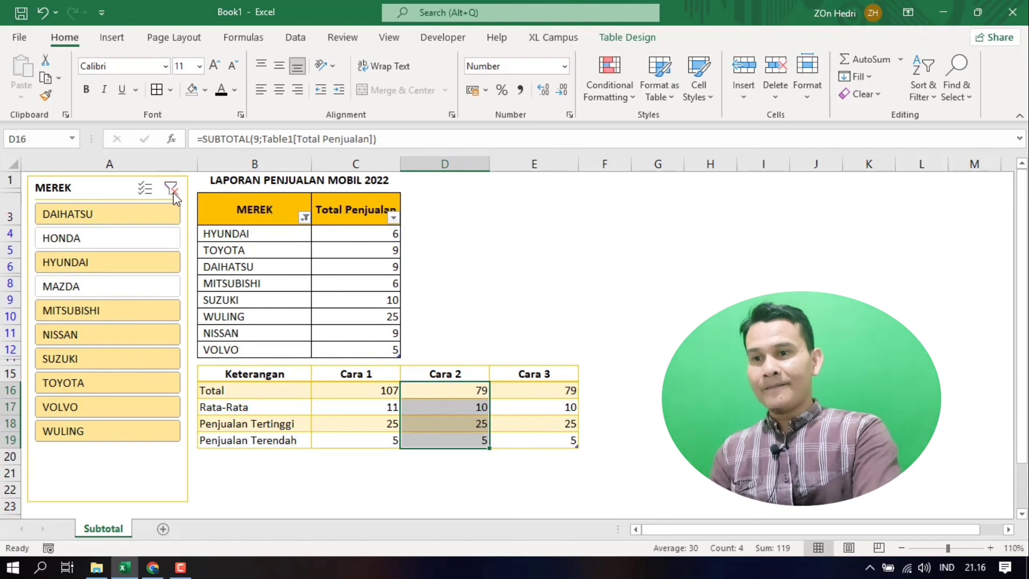
click(710, 383)
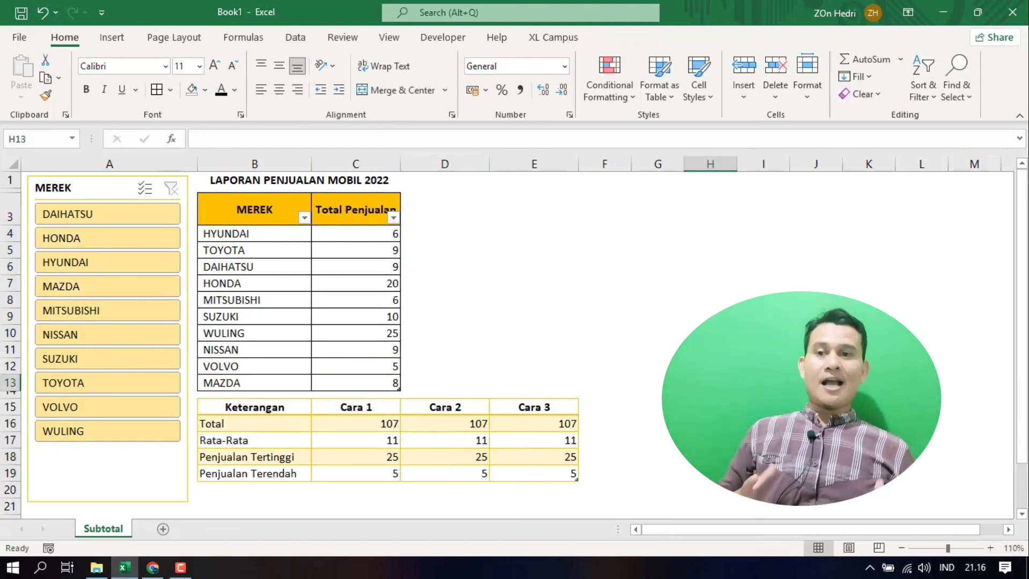